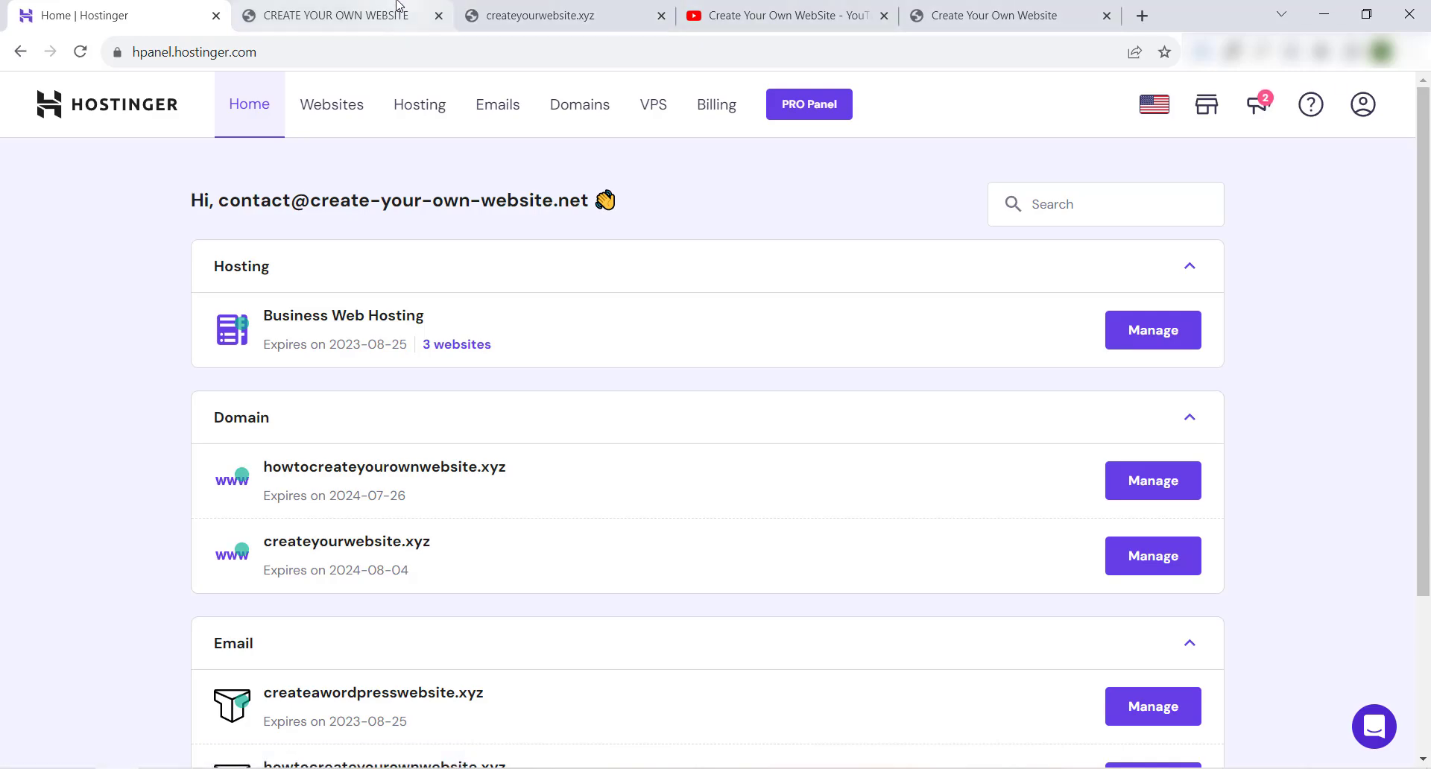
- Examine the home page and domain address of the source store howtocreateyourownwebsite.xyz, with a brief look at the YouTube channel page
click(335, 14)
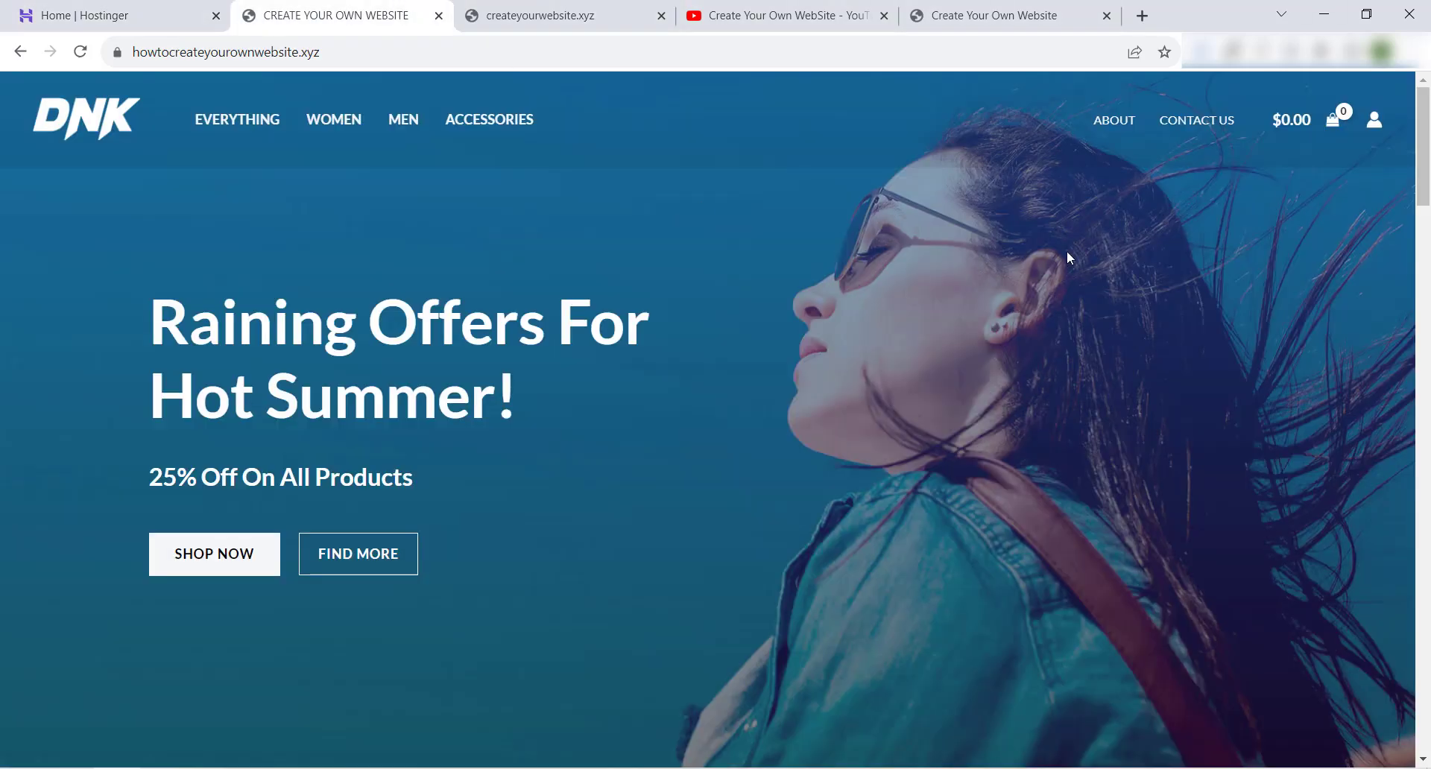
drag(360, 56, 127, 52)
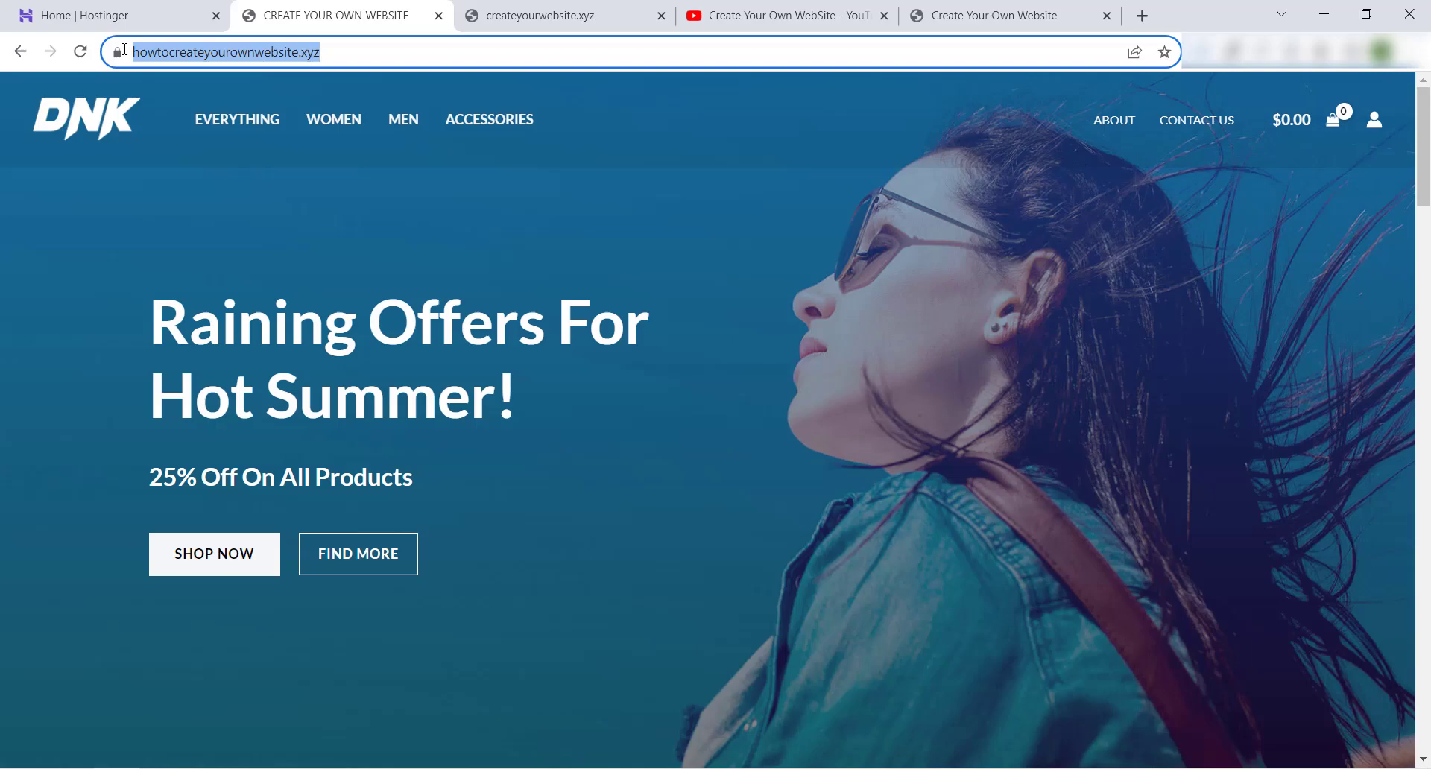
click(679, 273)
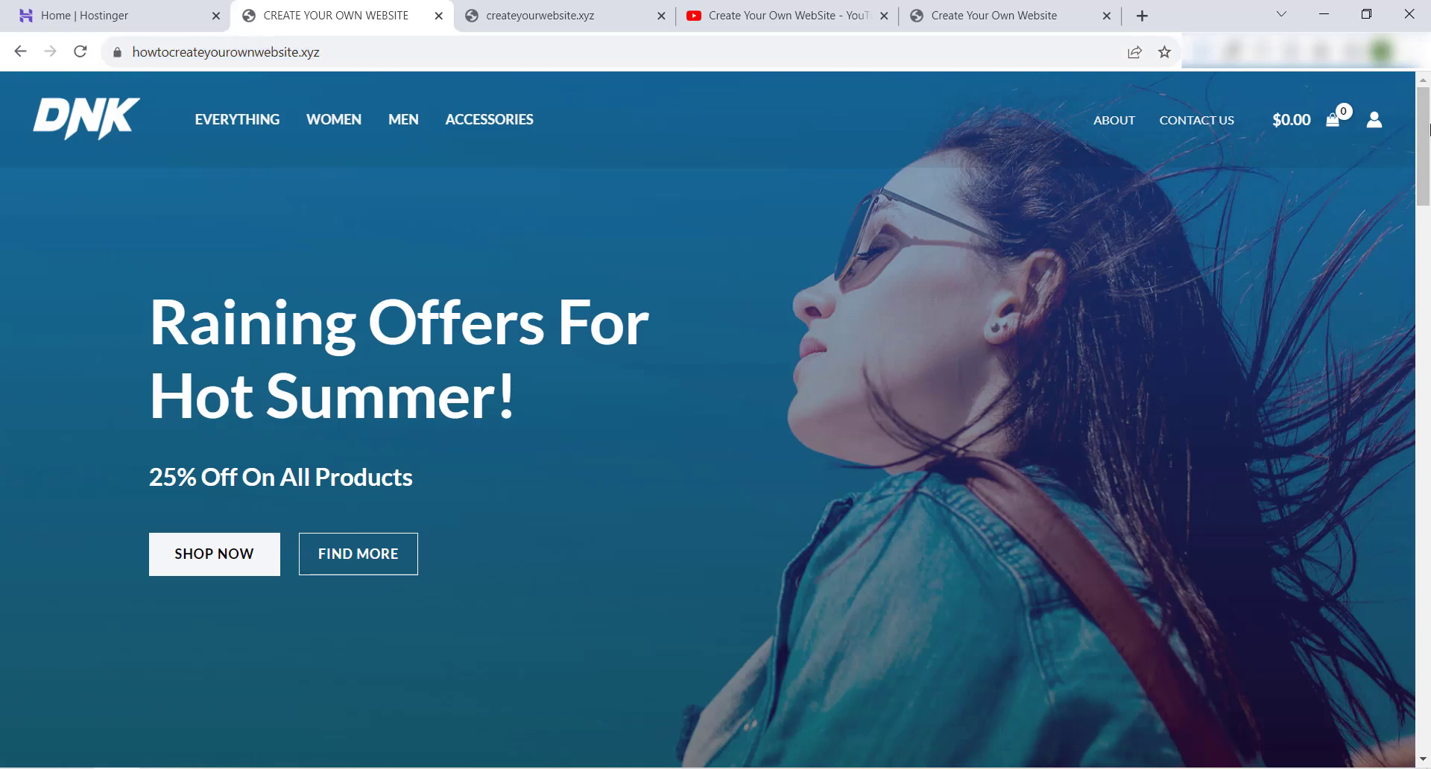
drag(1422, 172, 1427, 115)
drag(387, 52, 136, 46)
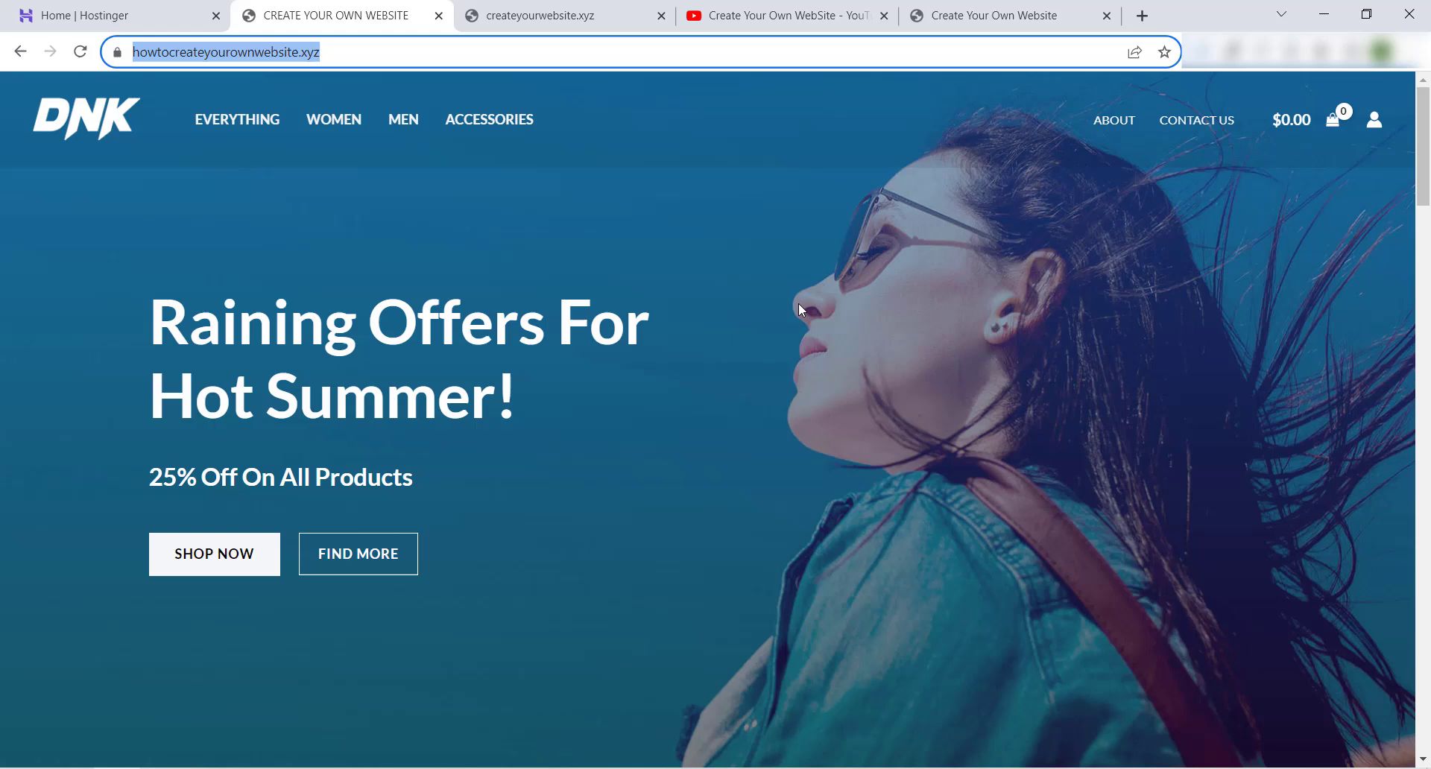
click(838, 264)
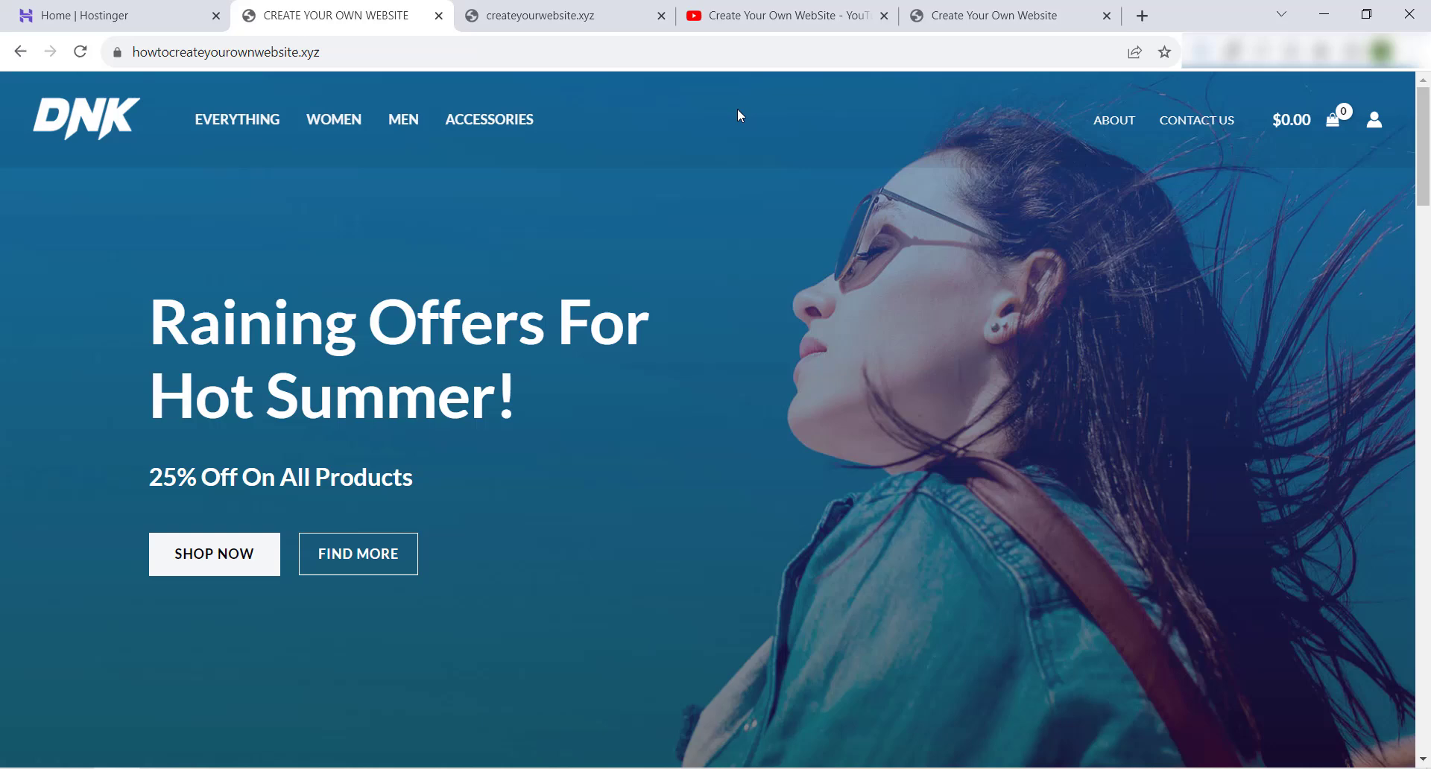
click(701, 15)
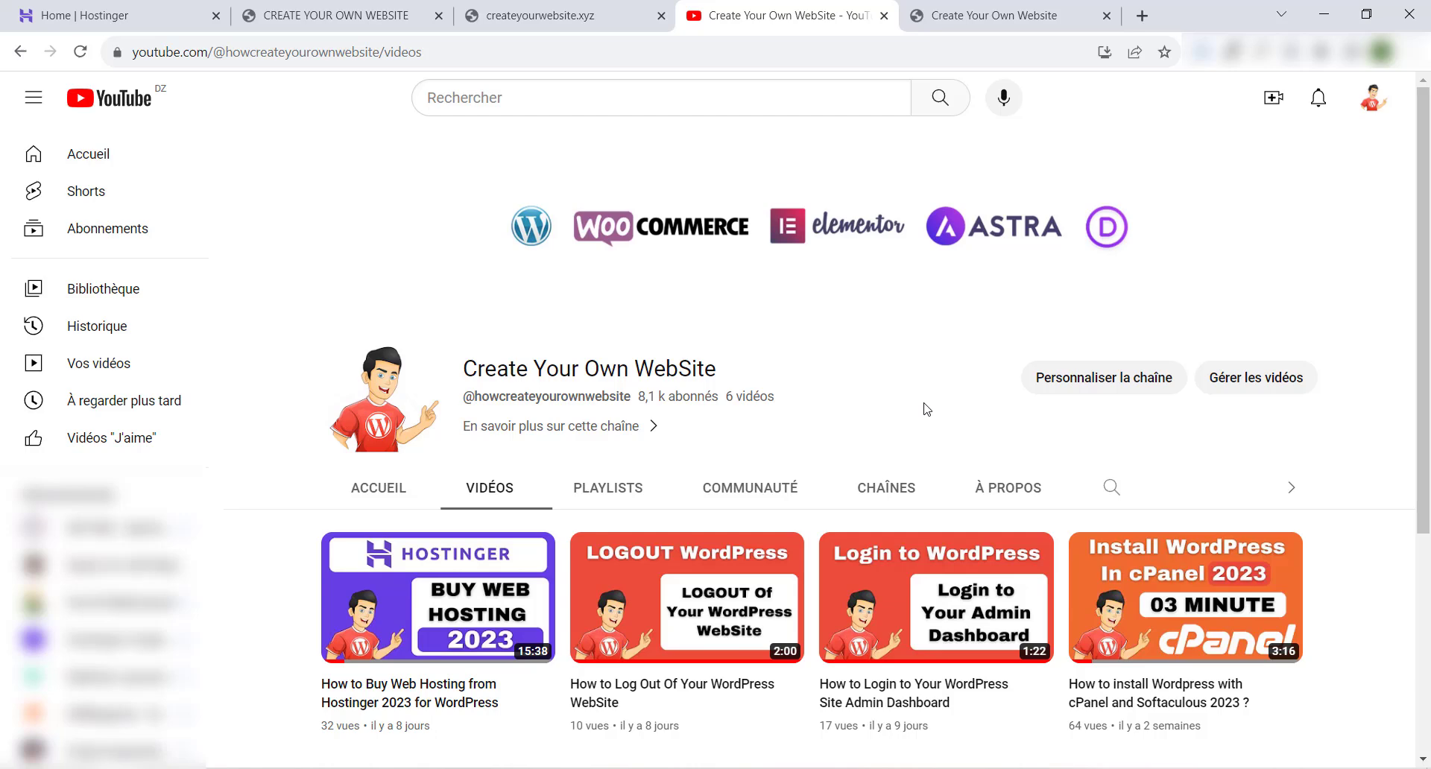
key(ctrl+2)
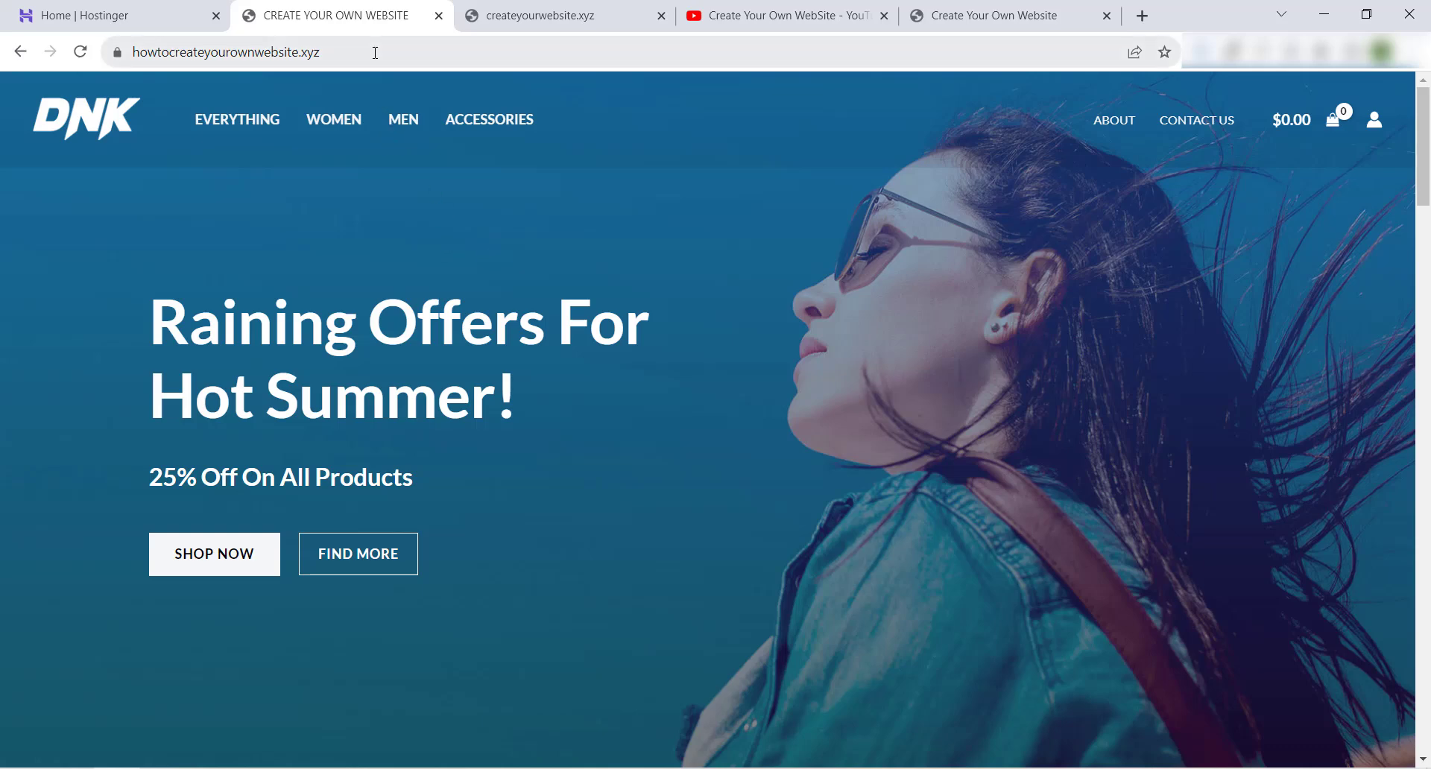
drag(322, 53, 132, 52)
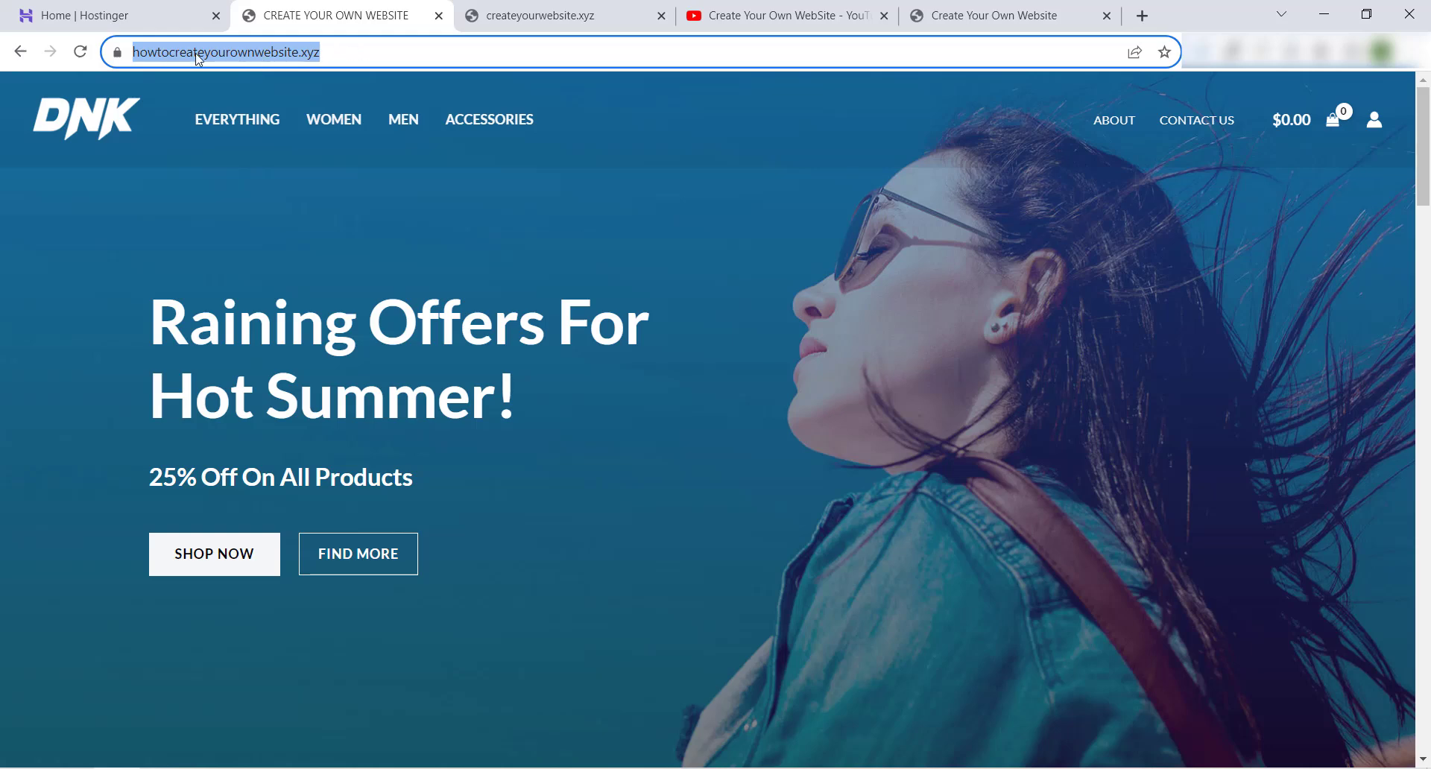
click(400, 244)
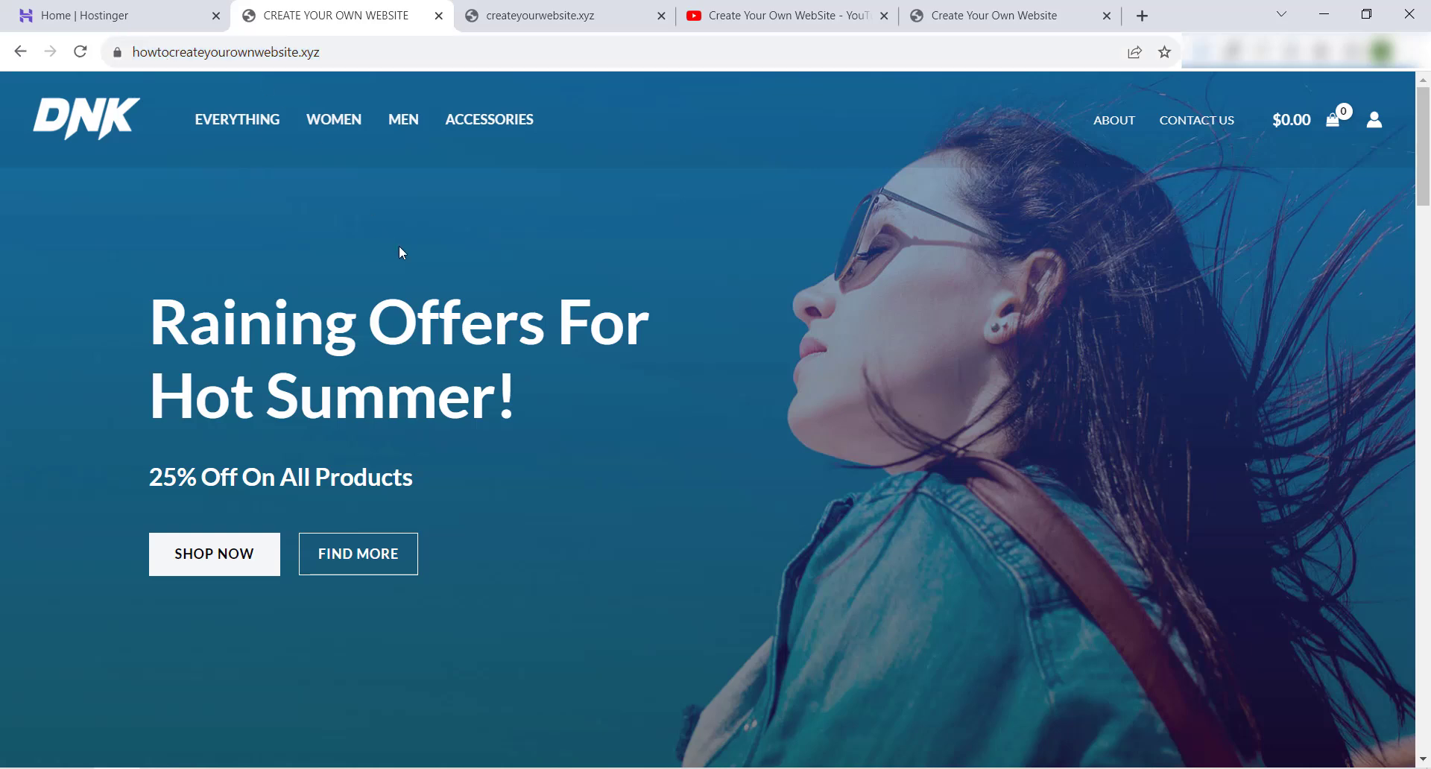
- Examine the home page and domain address of the target site createyourwebsite.xyz
click(528, 18)
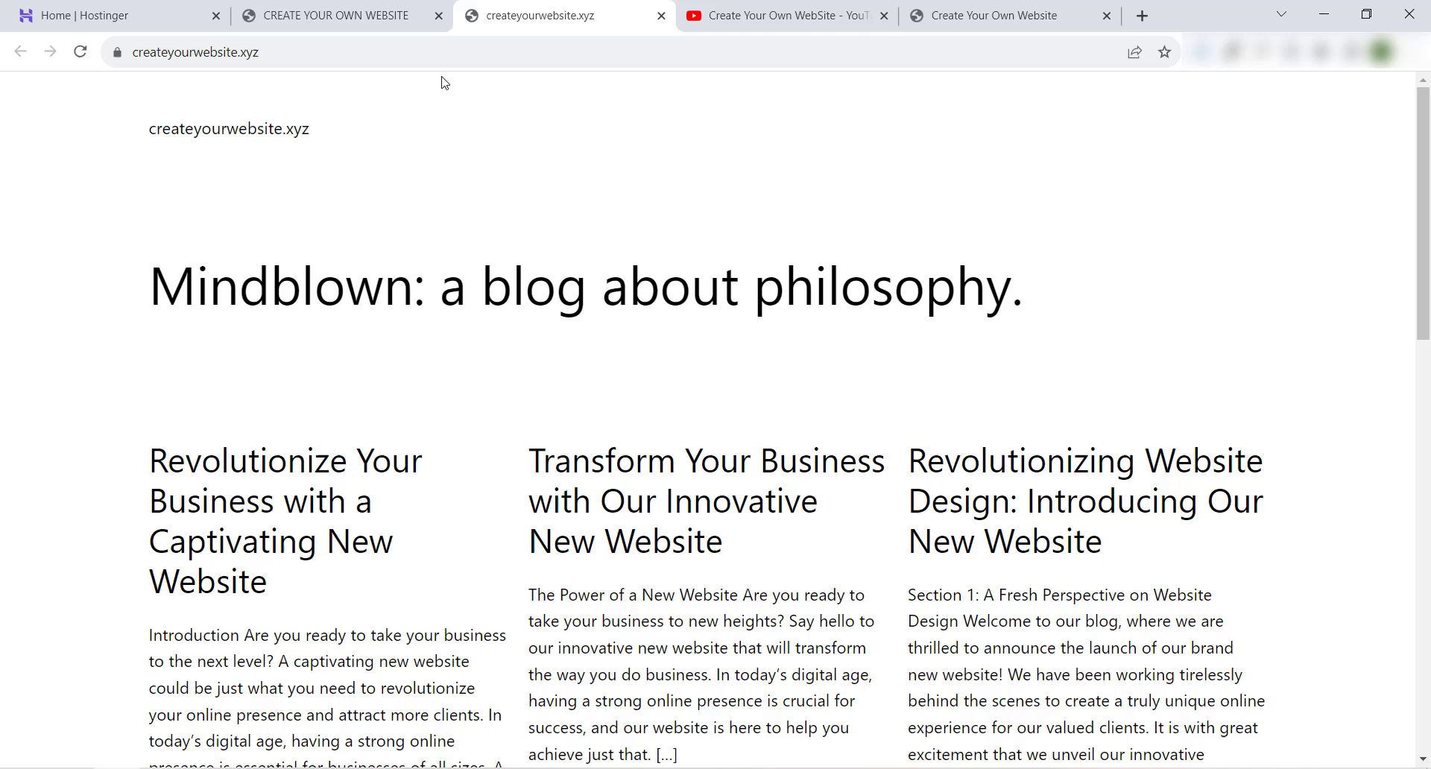
drag(326, 45, 134, 54)
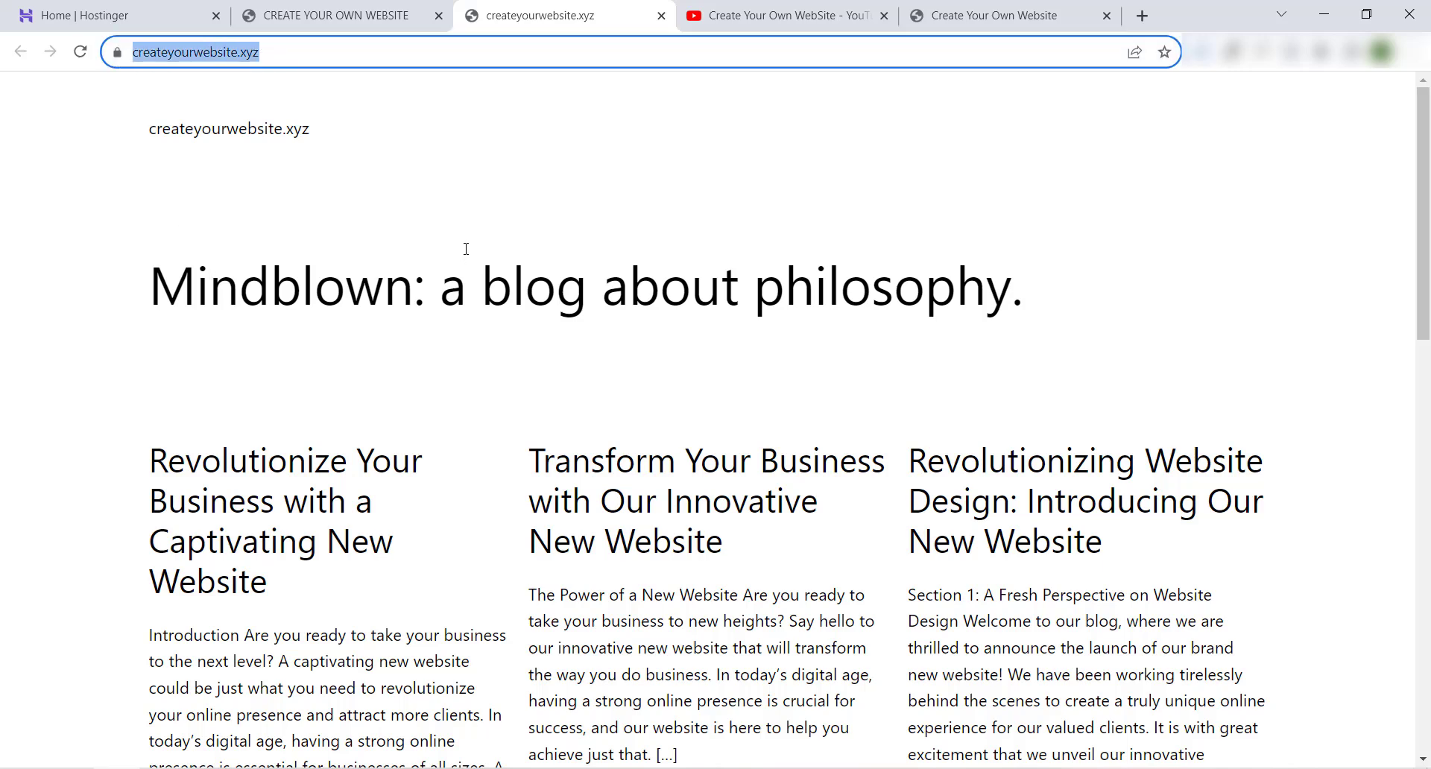
click(520, 221)
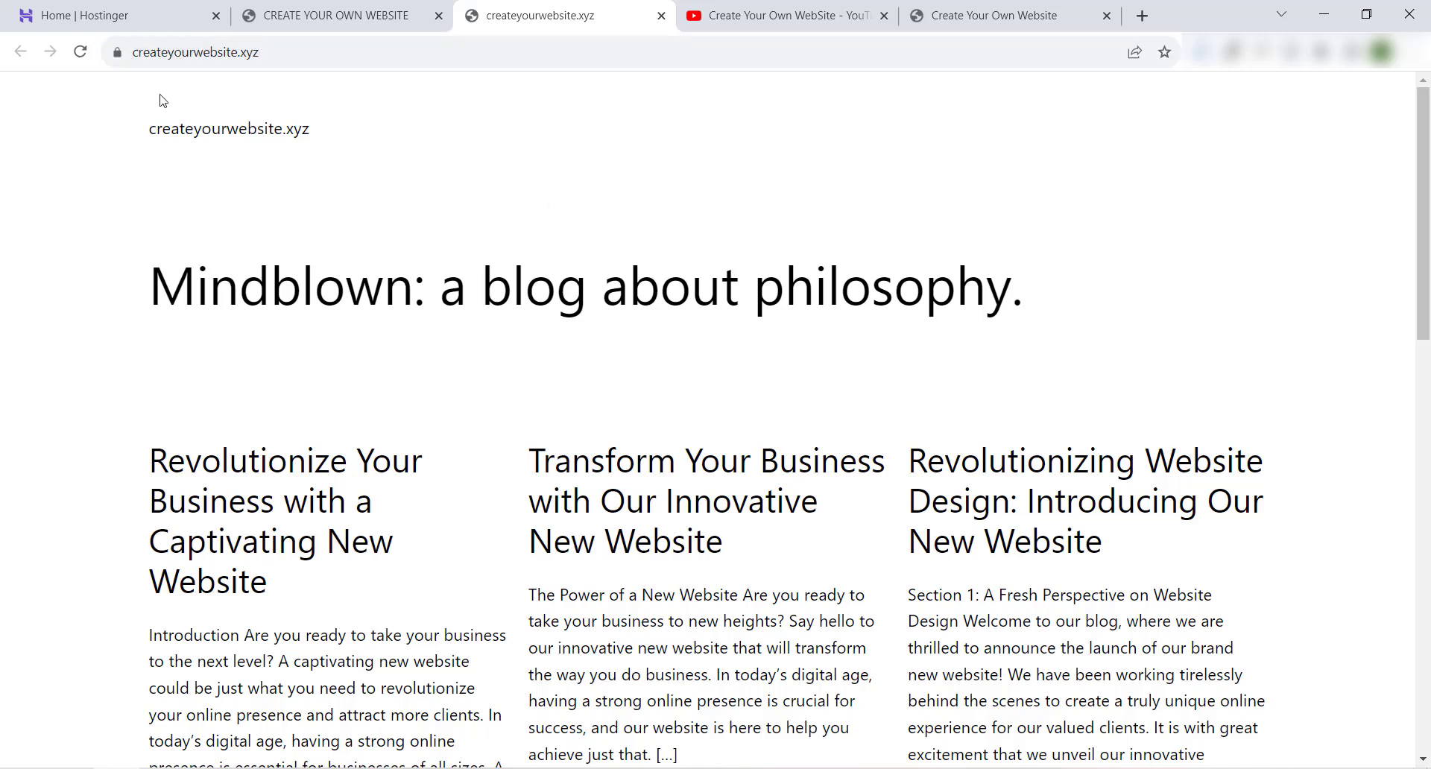
- Open the management dashboard of the Business Web Hosting plan in Hostinger and switch it to the website howtocreateyourownwebsite.xyz
click(143, 18)
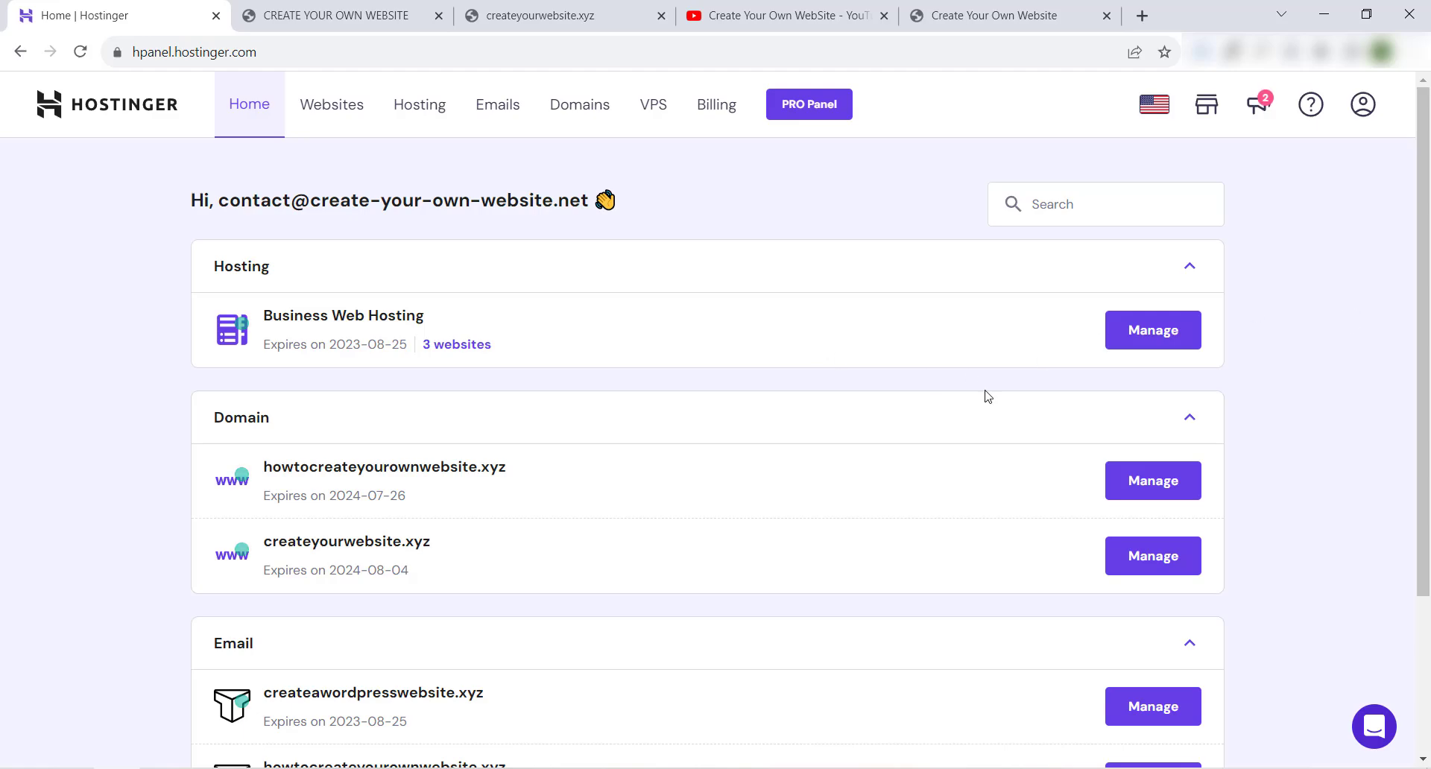
click(1139, 338)
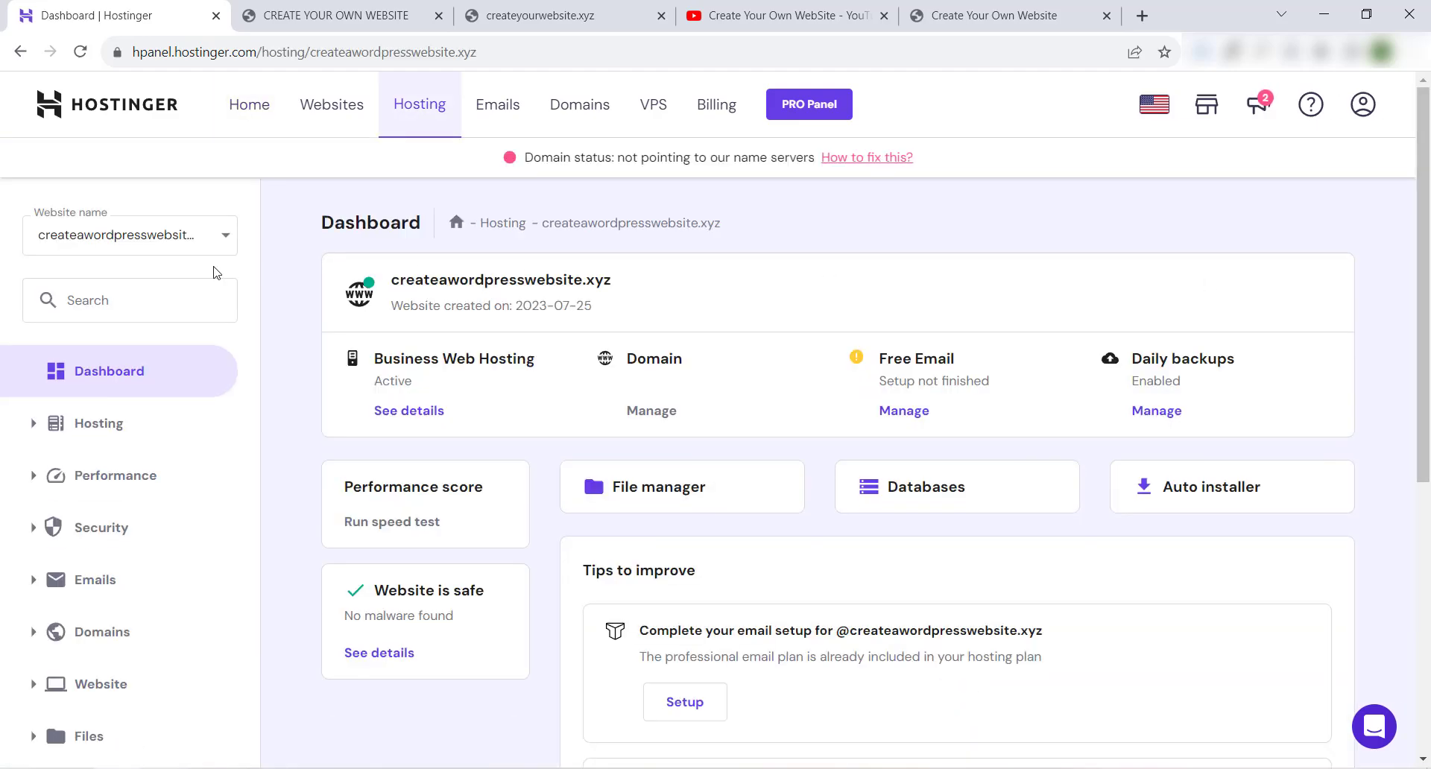
click(196, 240)
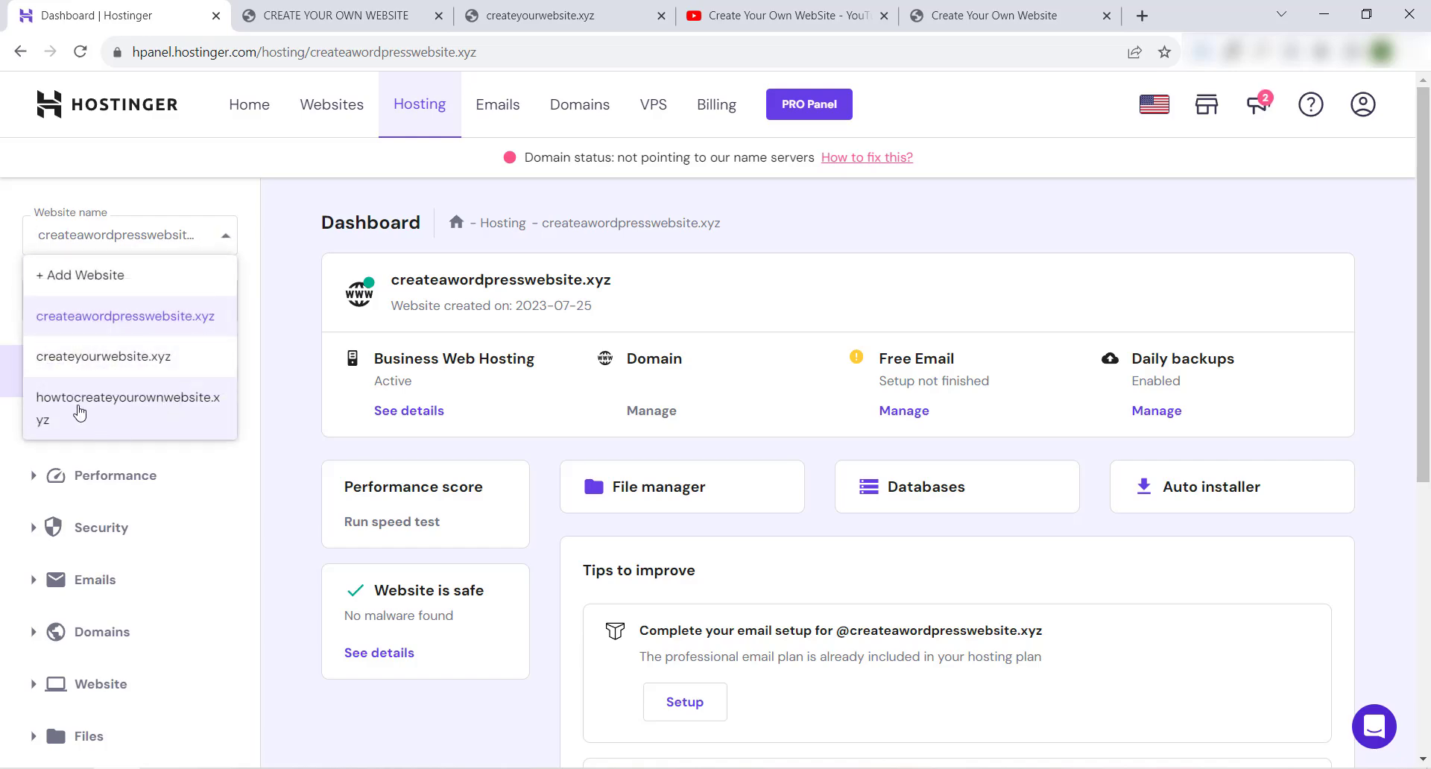
click(168, 414)
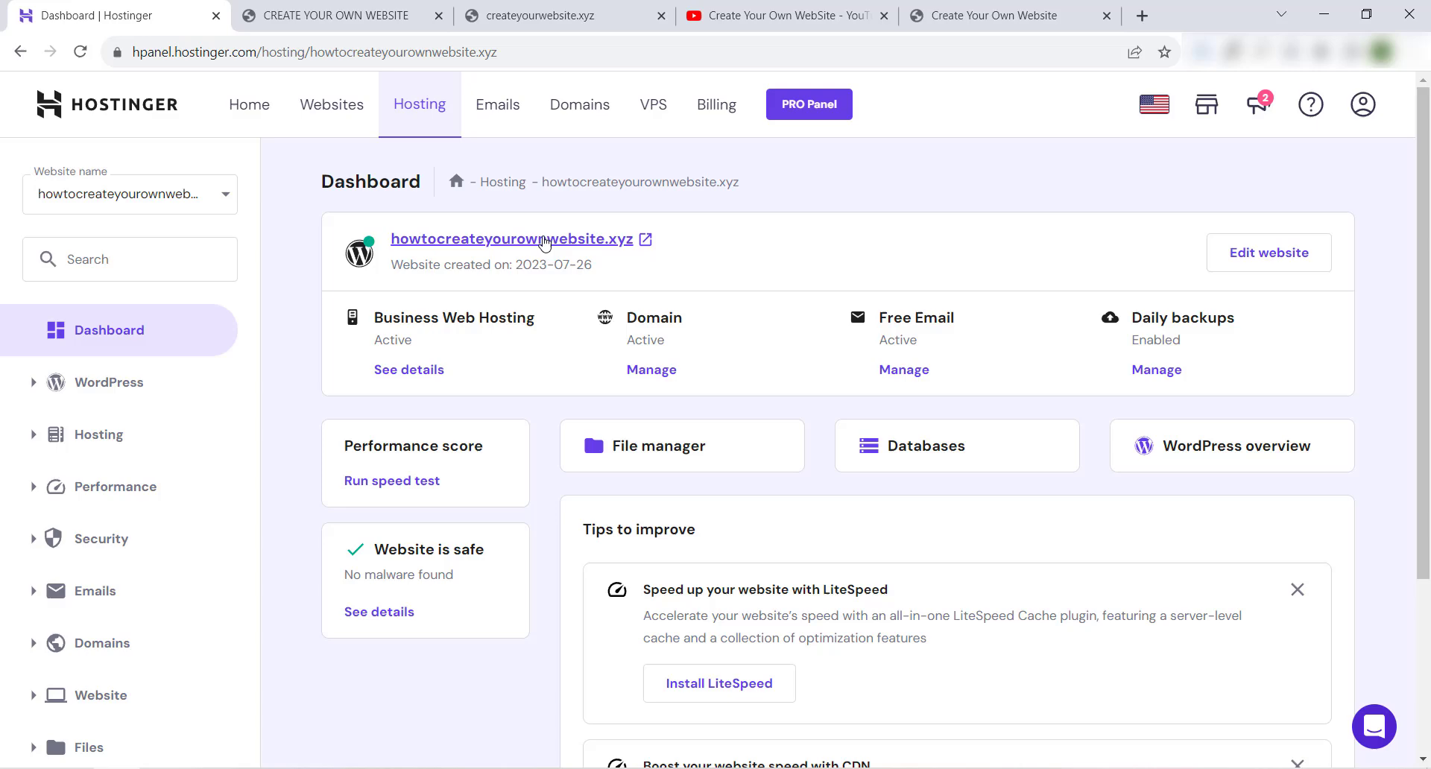
- Open the Copy Website tool for howtocreateyourownwebsite.xyz
click(559, 18)
click(167, 11)
scroll(160, 447, down, 3)
click(89, 570)
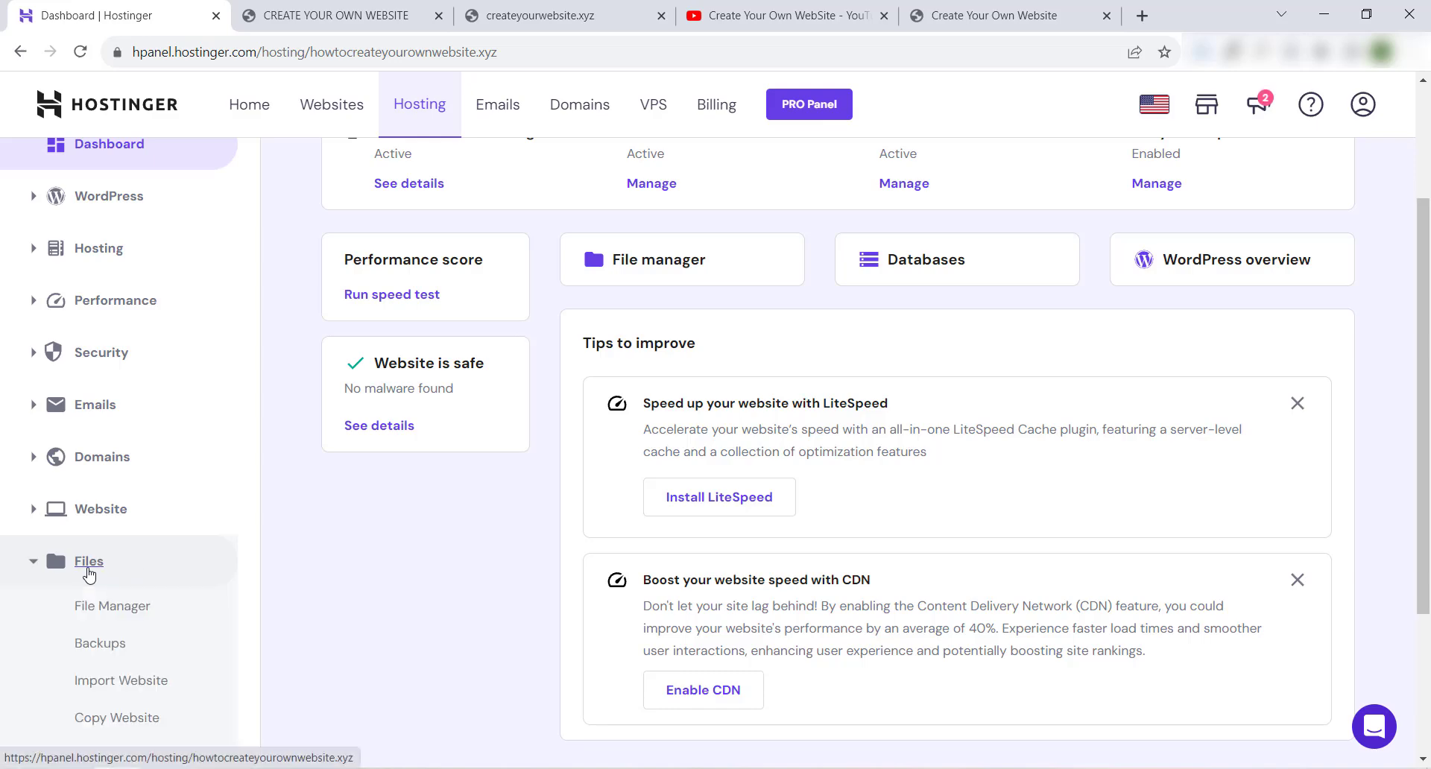
scroll(149, 570, down, 3)
click(149, 536)
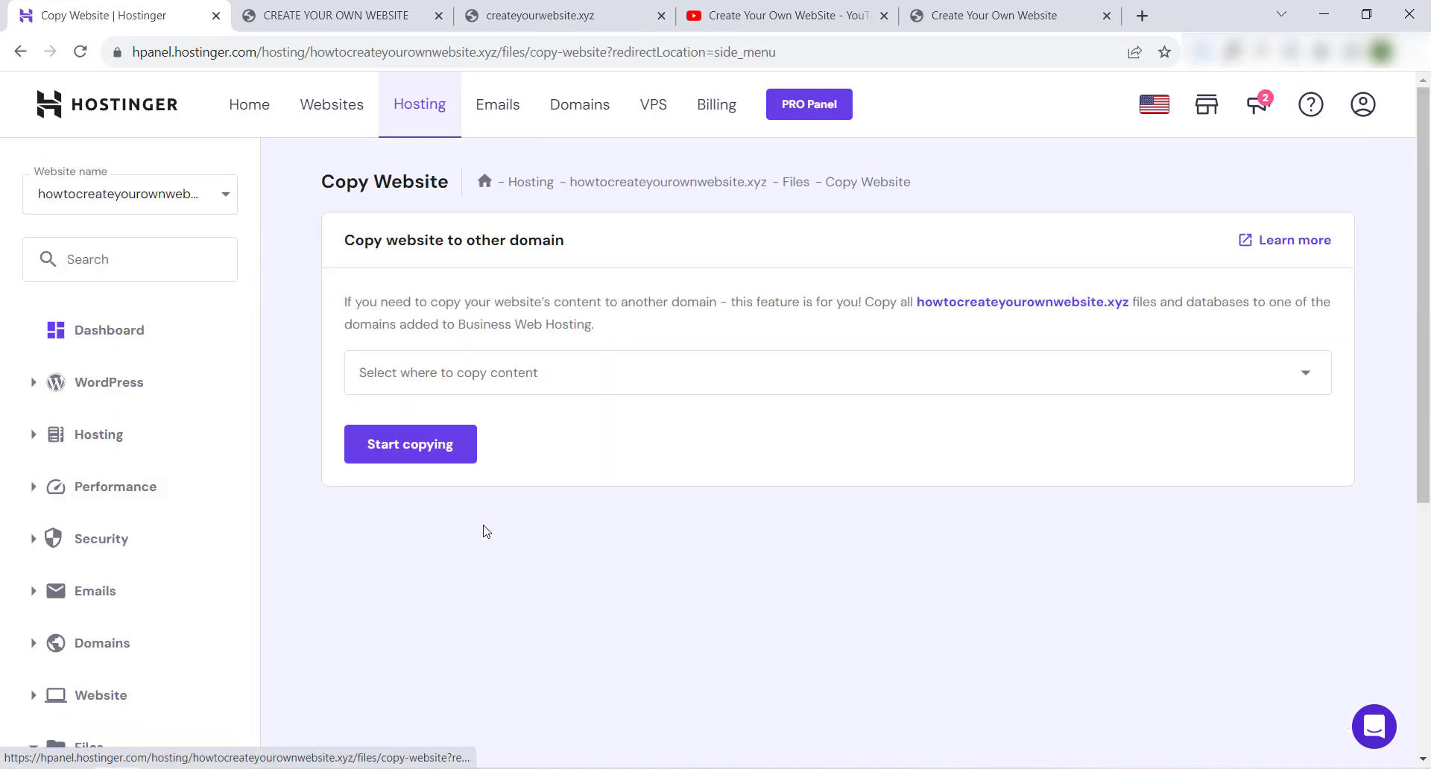
- Select createyourwebsite.xyz as the copy destination and request the start of copying
click(715, 383)
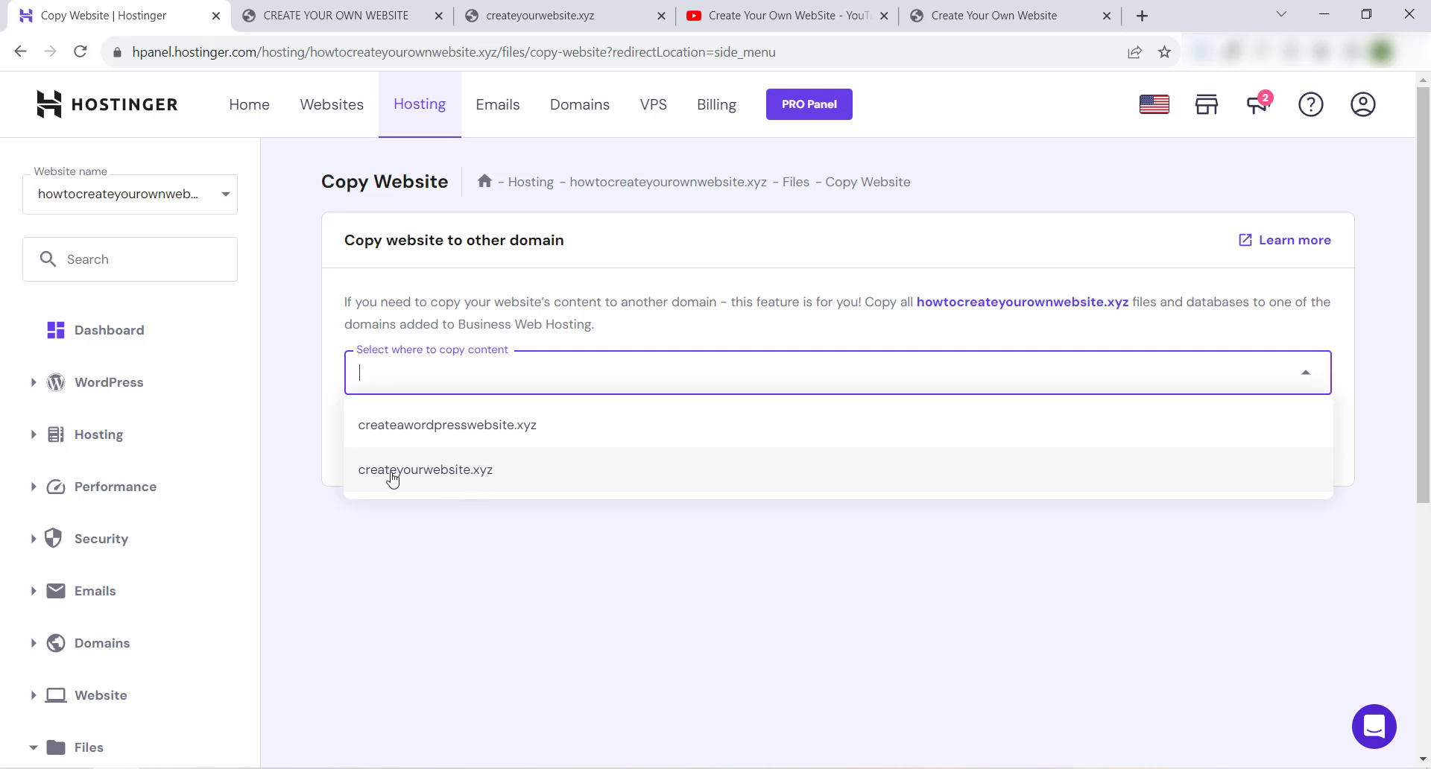
click(500, 480)
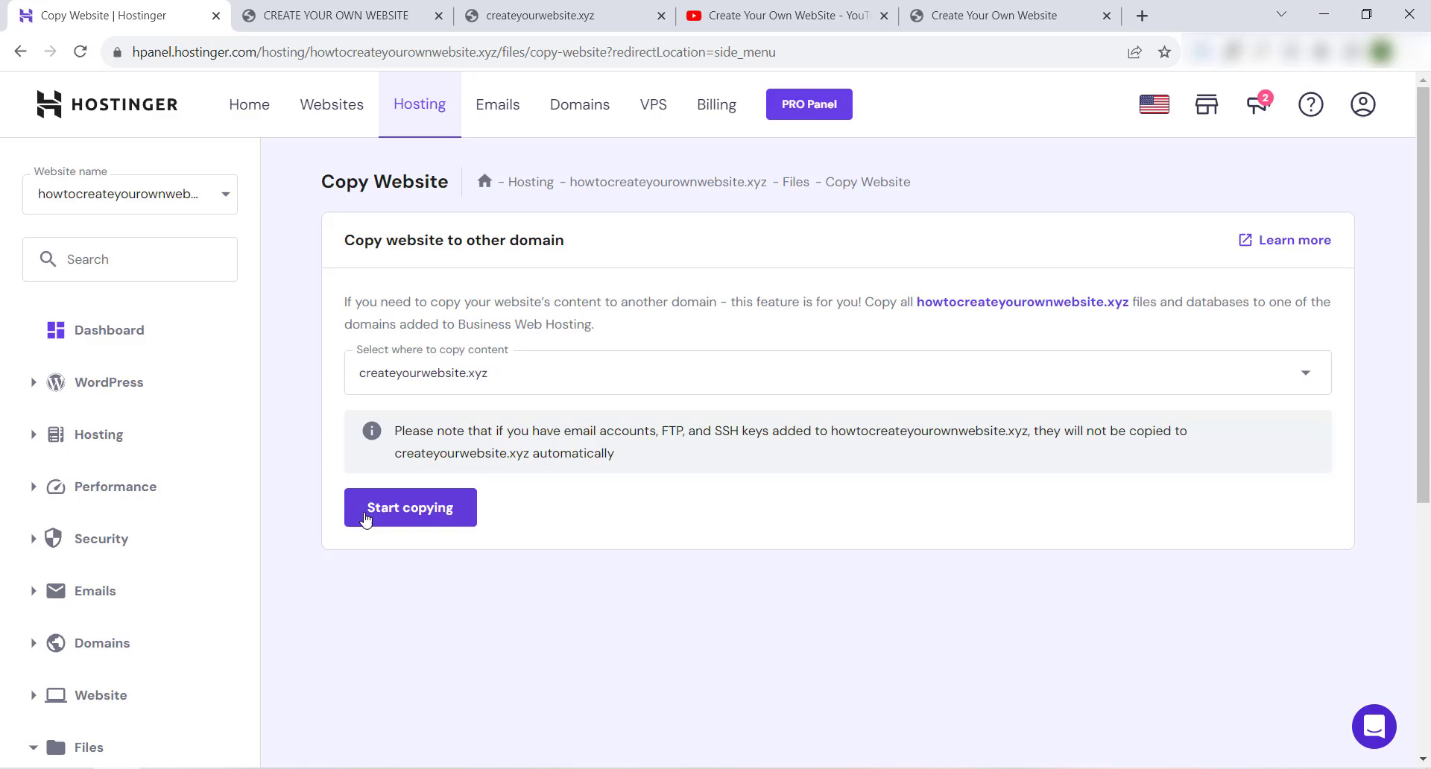
click(406, 513)
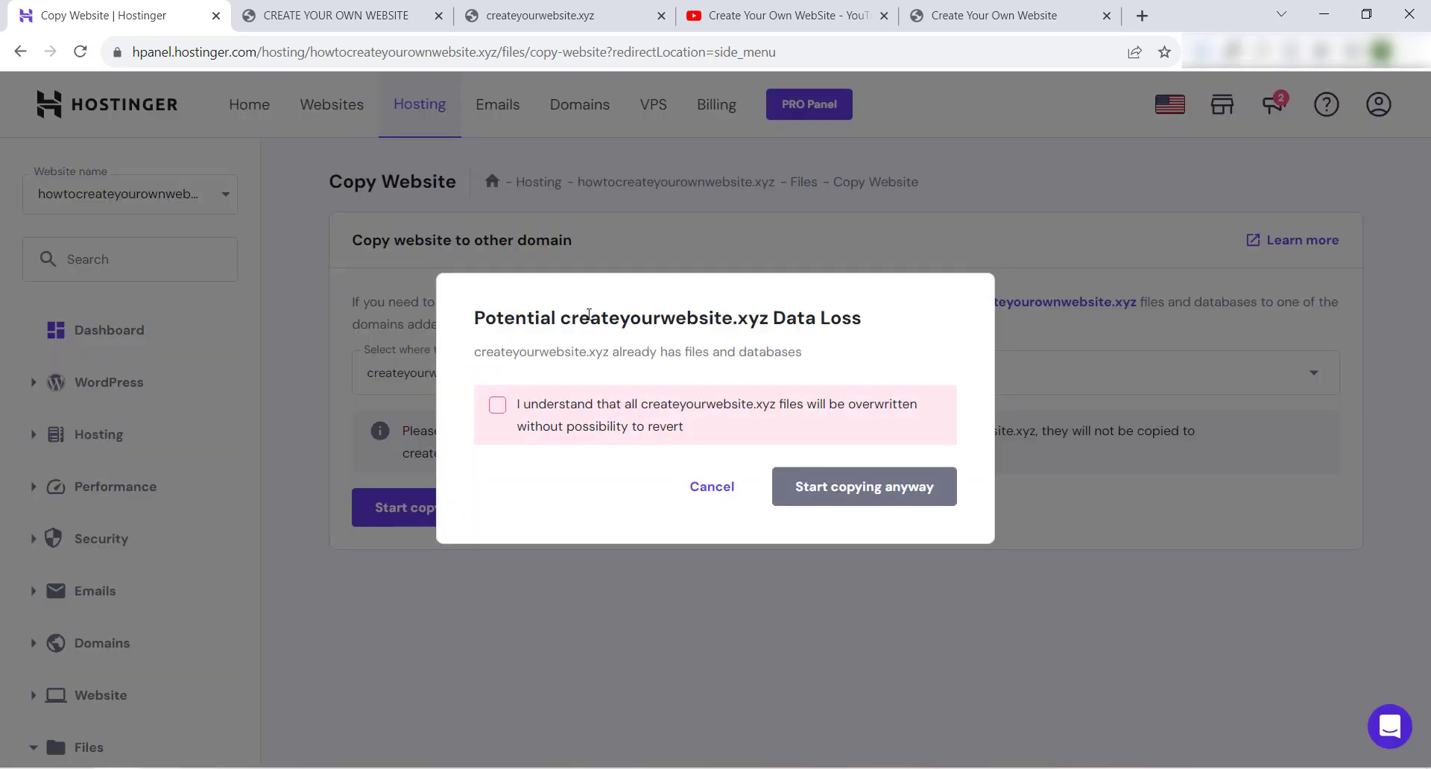
- Read the data loss warning for createyourwebsite.xyz and check the source store's home page
drag(560, 318, 769, 316)
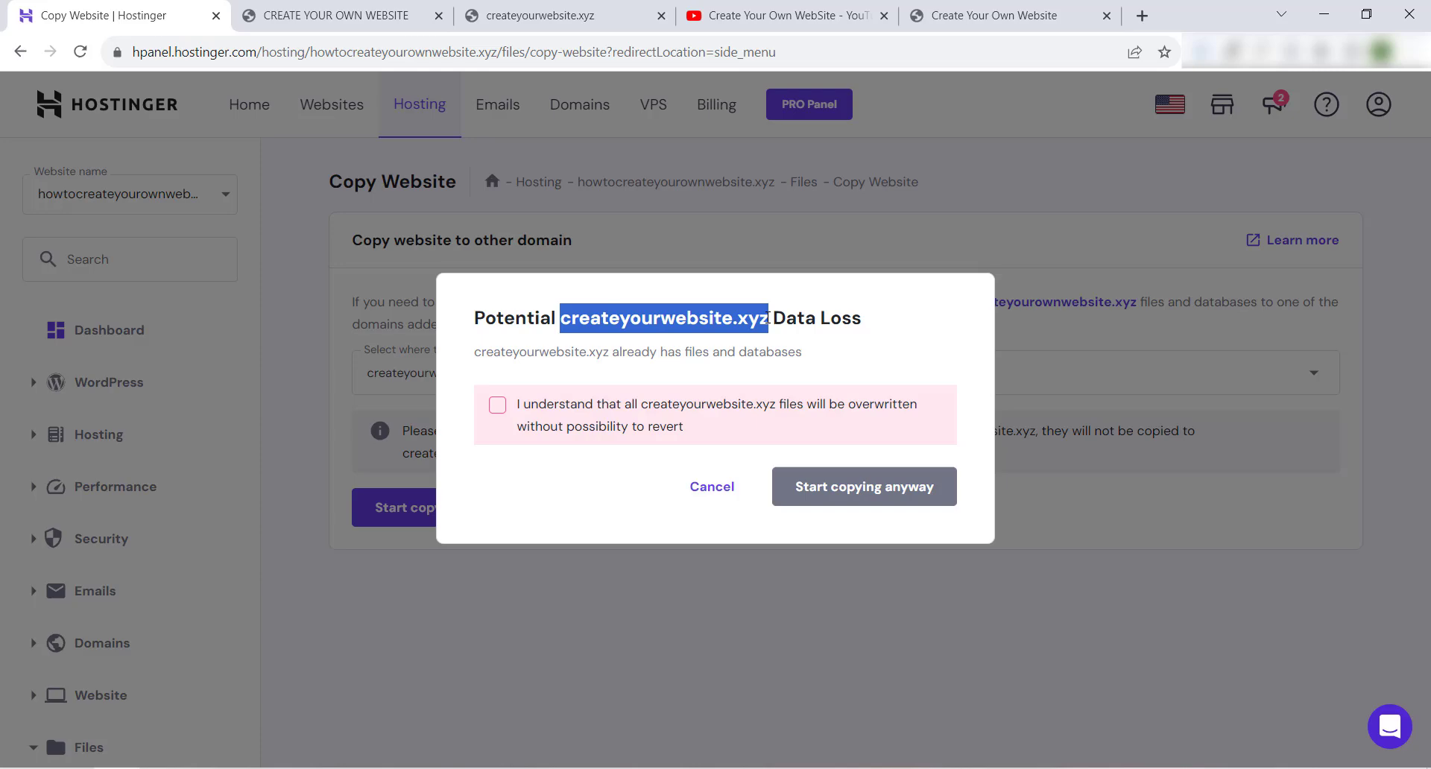
click(619, 319)
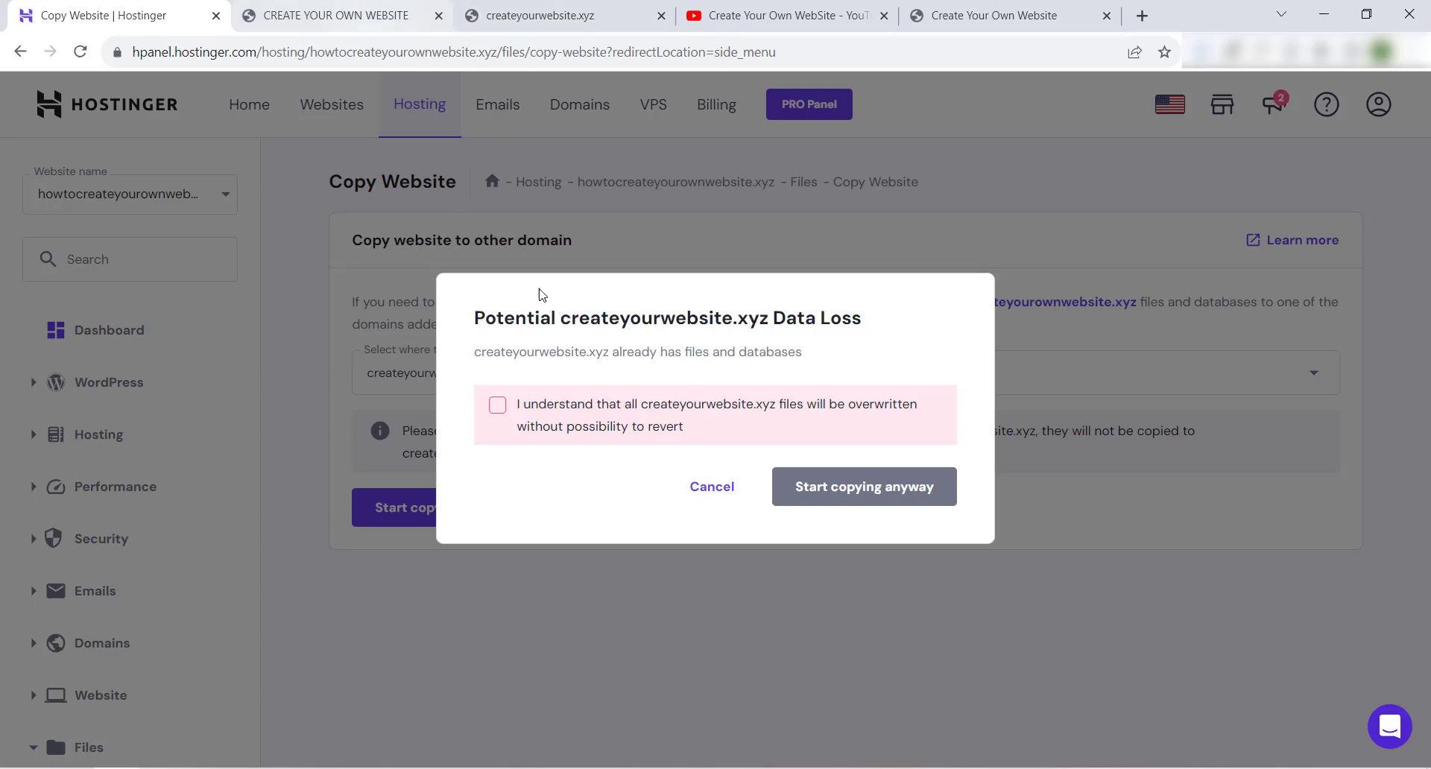
click(306, 6)
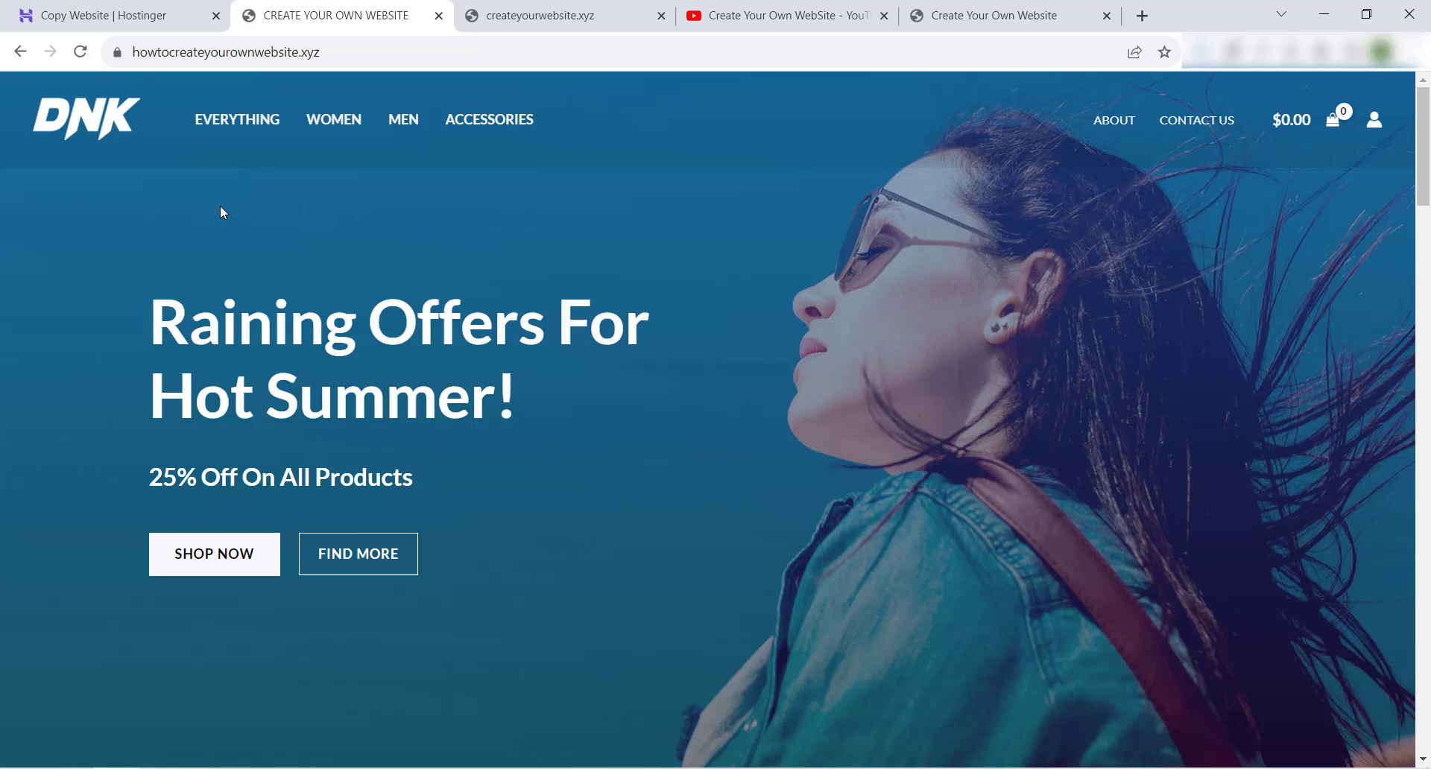
click(110, 6)
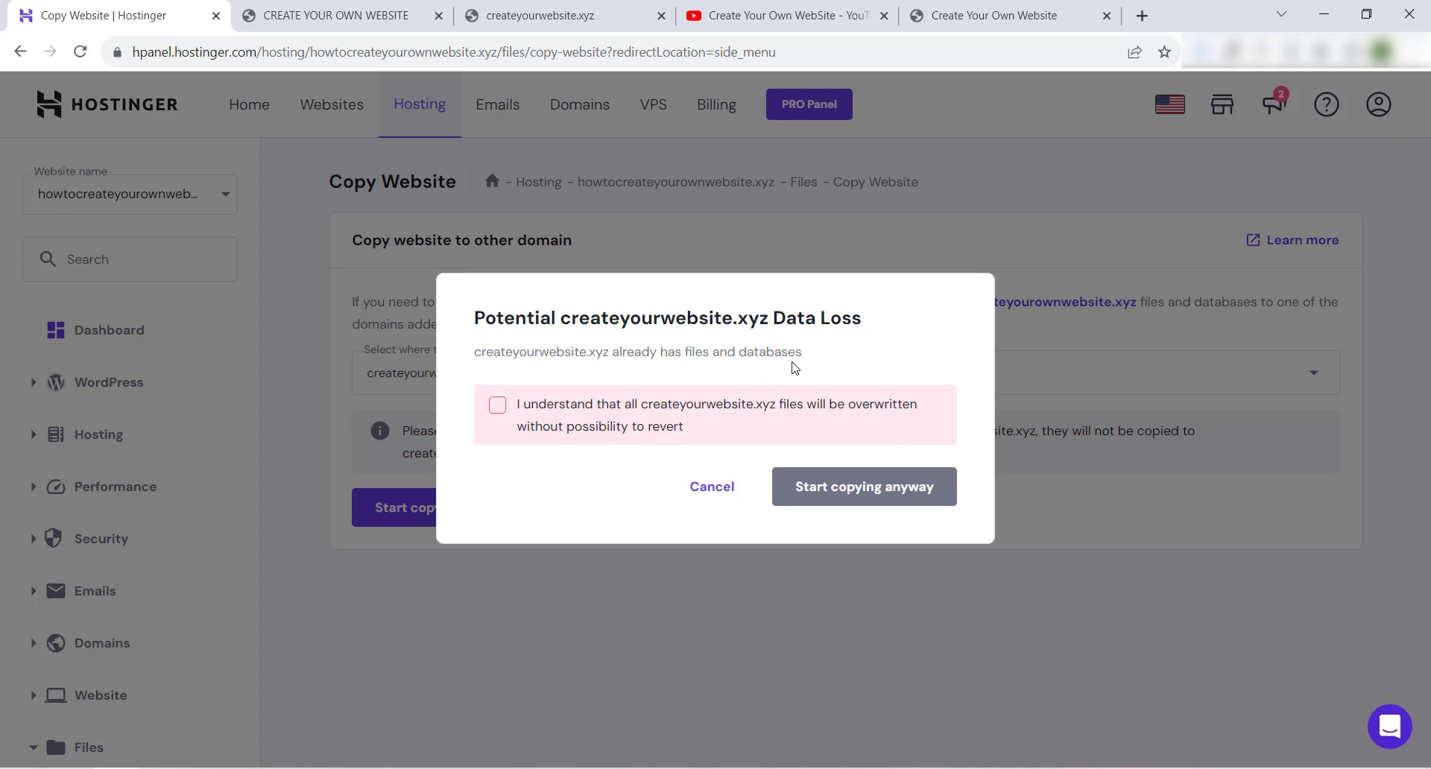
- Acknowledge that all createyourwebsite.xyz files will be overwritten, start copying anyway and close the progress notice
click(497, 405)
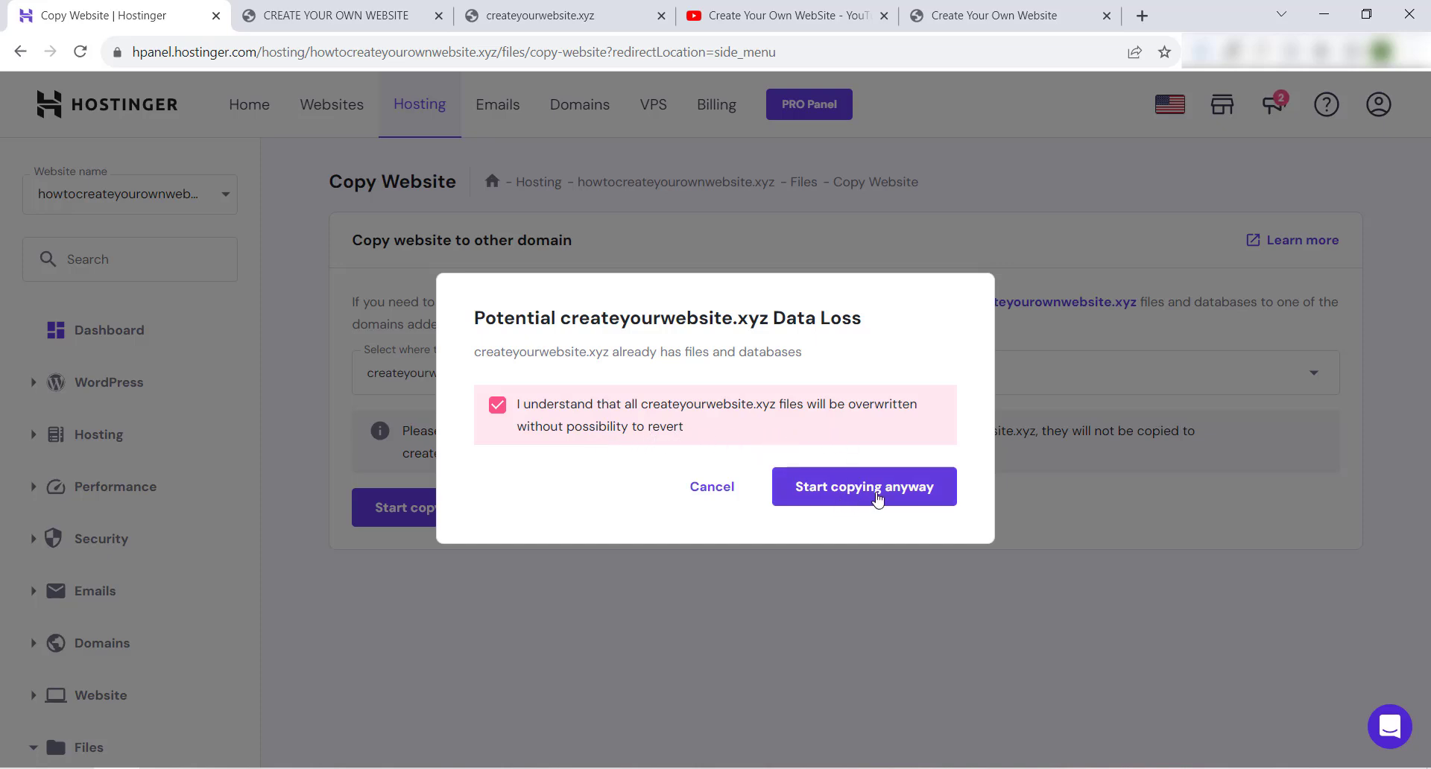
click(878, 498)
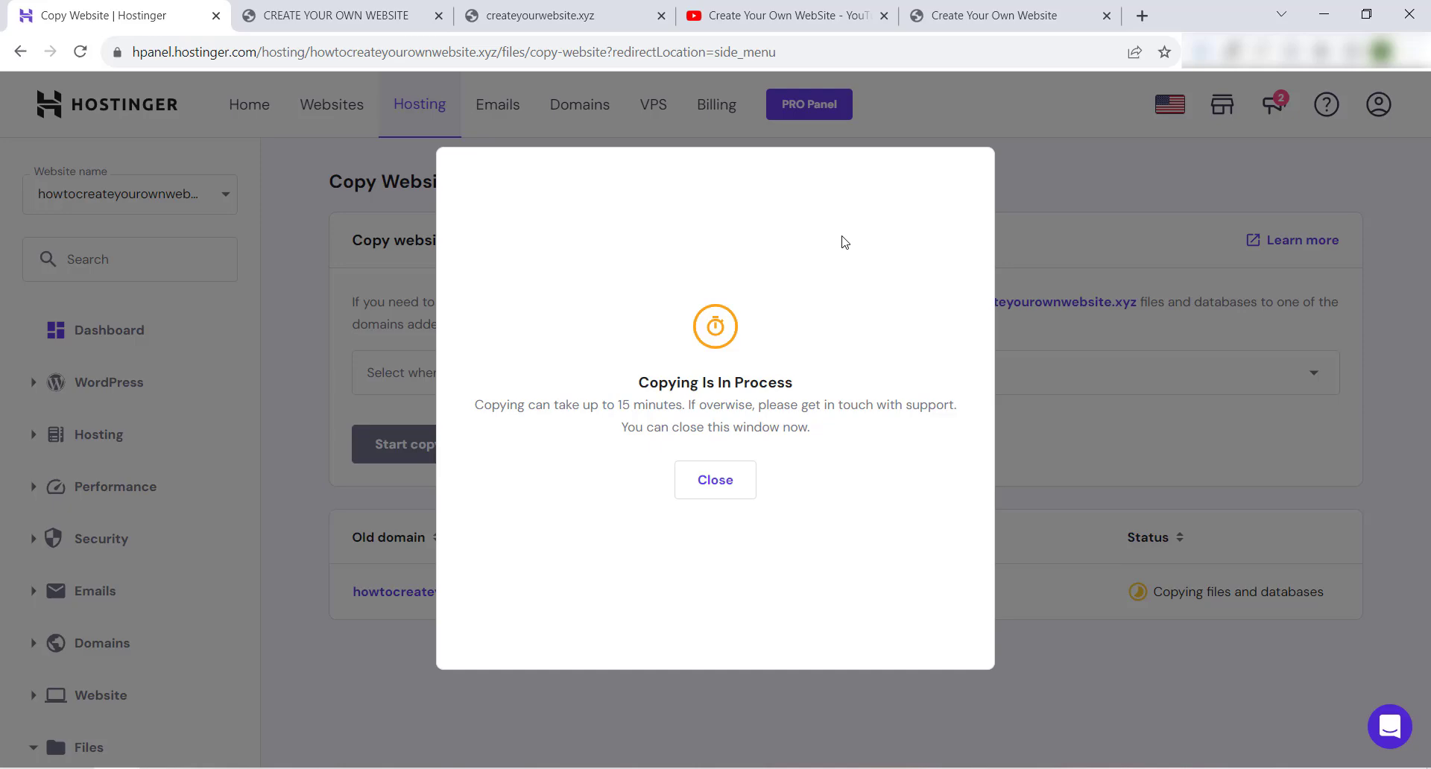
click(734, 492)
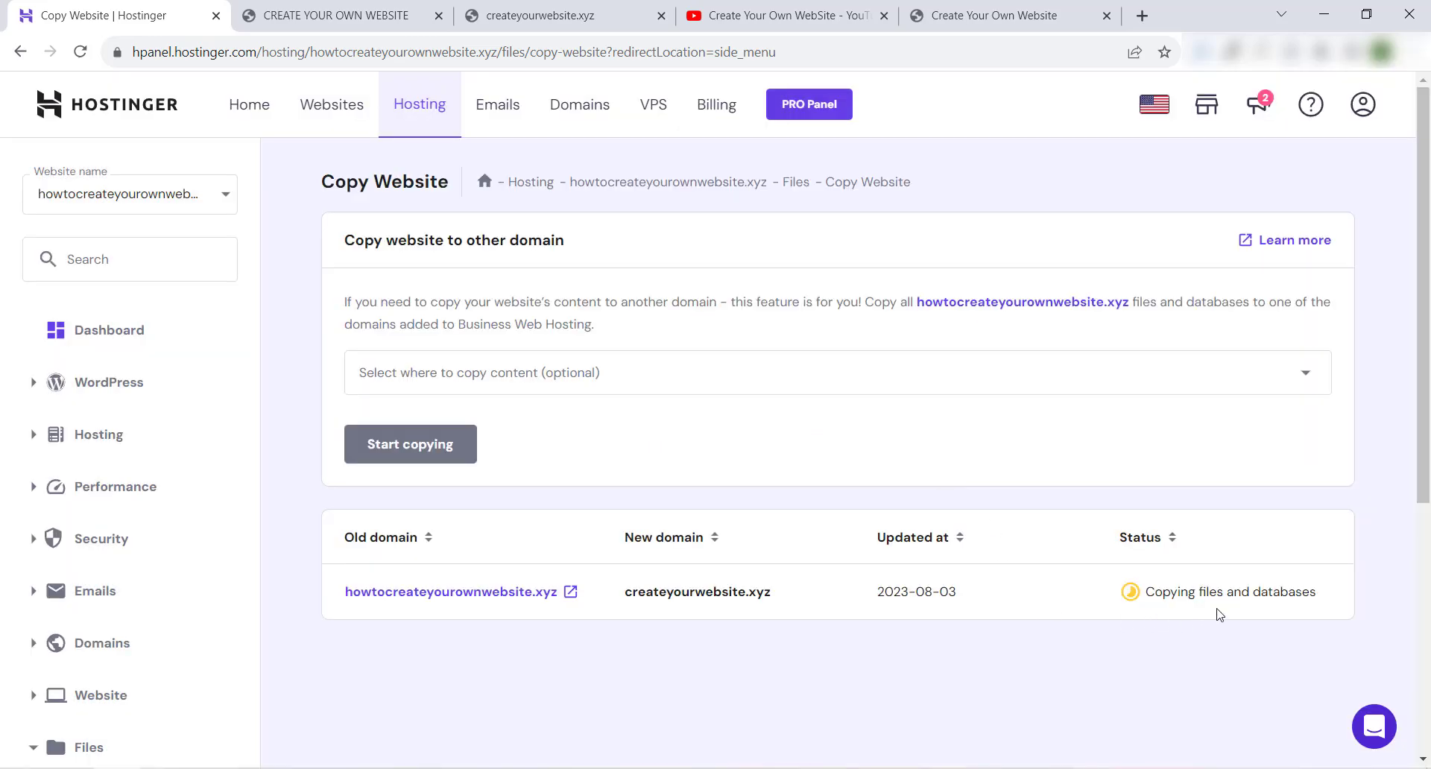
- Refresh the copy status, and reload createyourwebsite.xyz to check its home page for the copied content
click(88, 50)
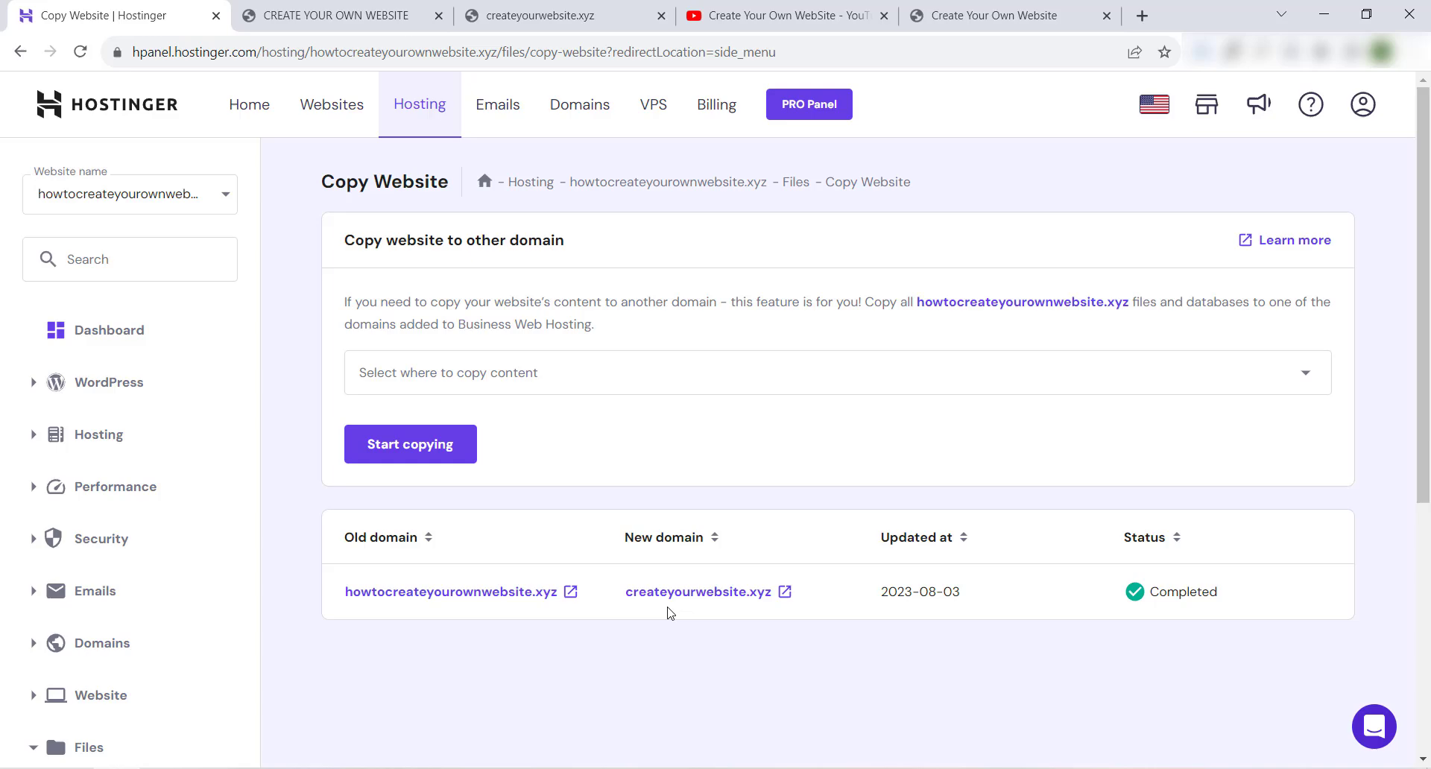
click(533, 6)
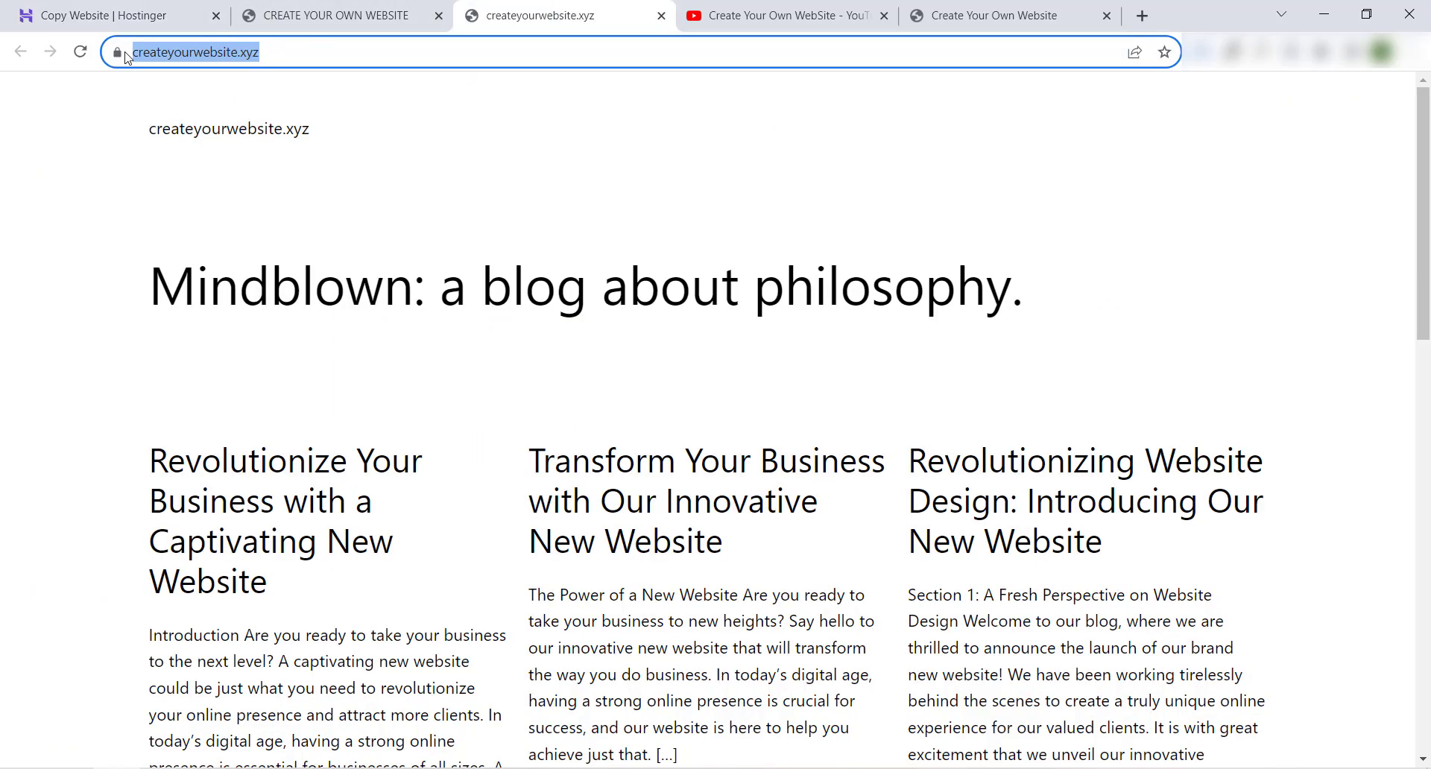
click(80, 54)
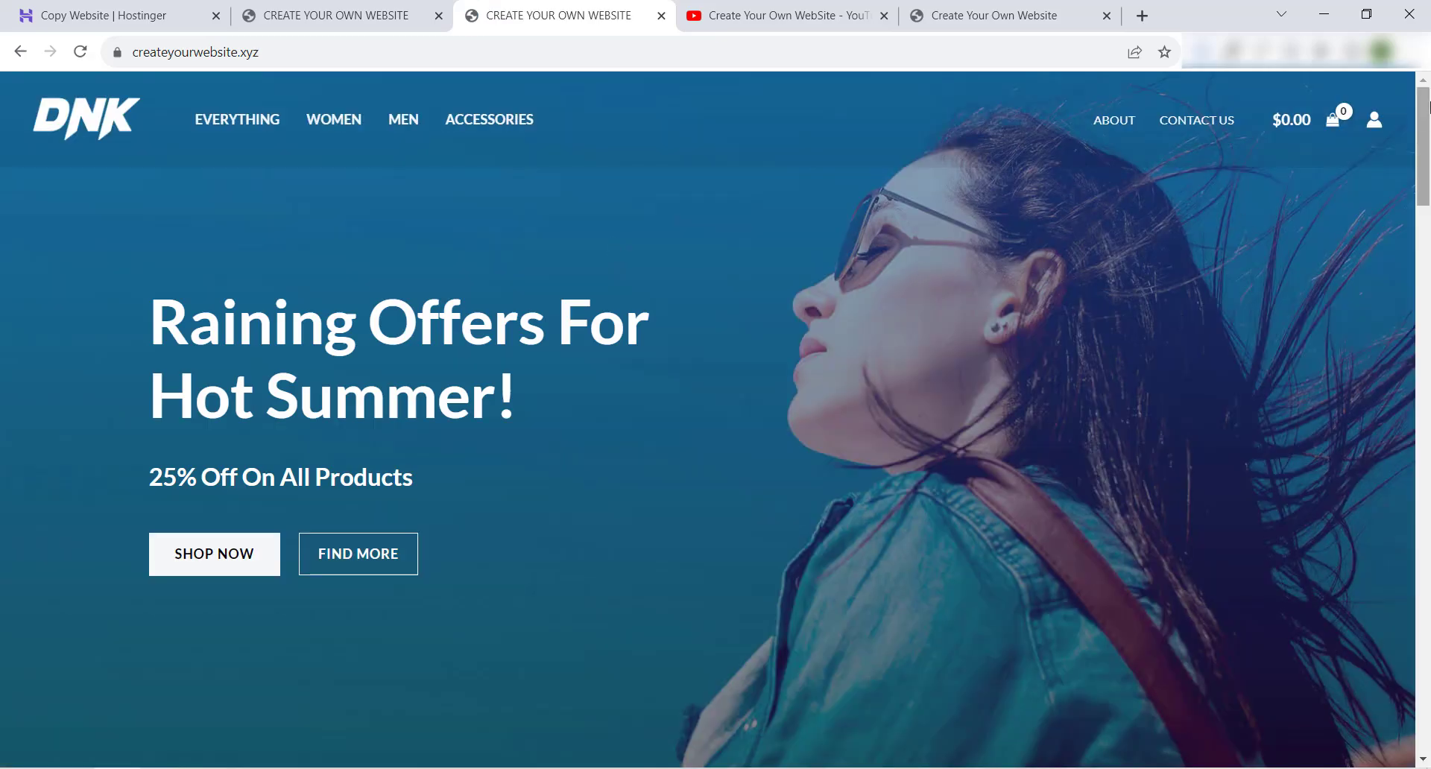
mouse_move(1428, 107)
mouse_down()
mouse_move(1396, 663)
mouse_move(1382, 574)
mouse_move(1412, 99)
mouse_up()
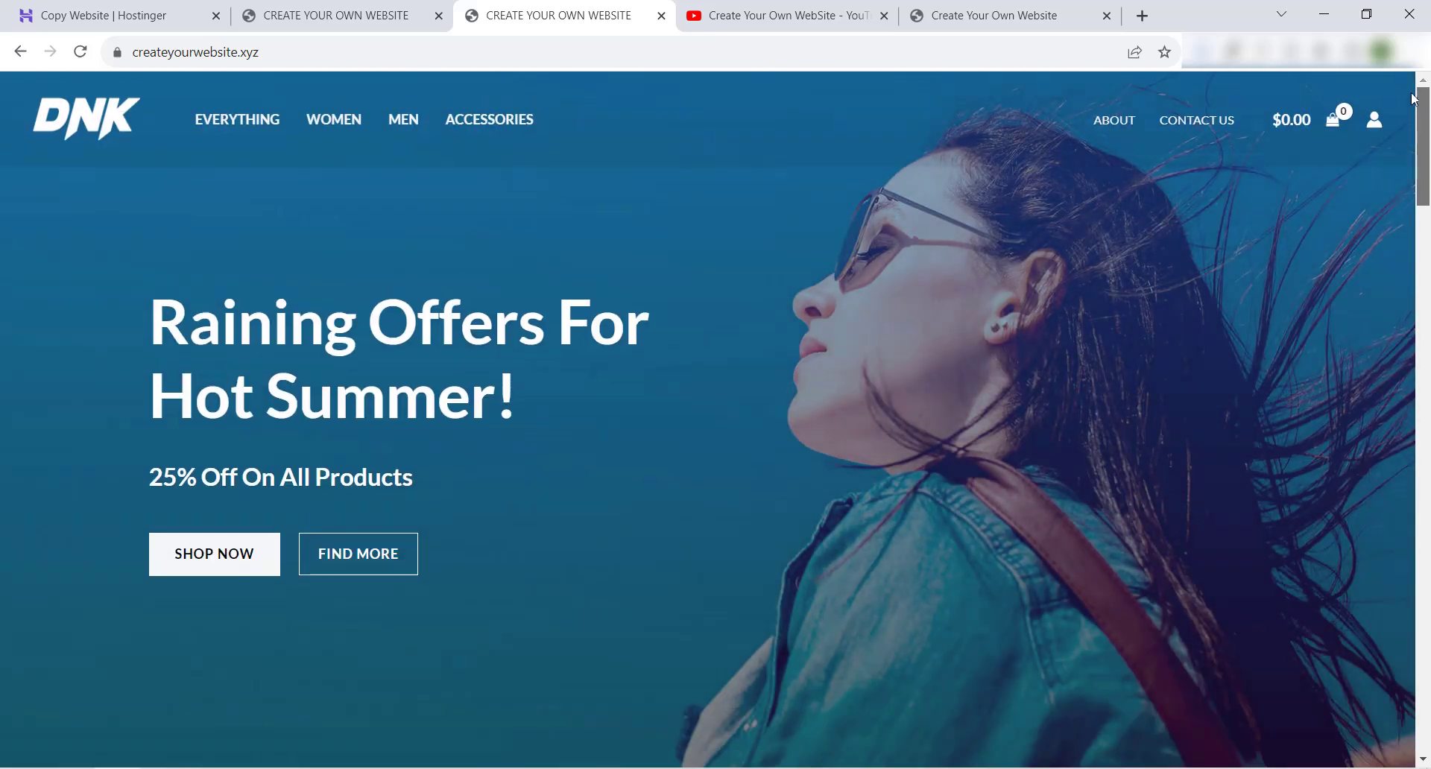
- Check the full store catalogue and the Black Hoodie product on createyourwebsite.xyz, compare with the source site, and return to the Copy Website page
click(236, 120)
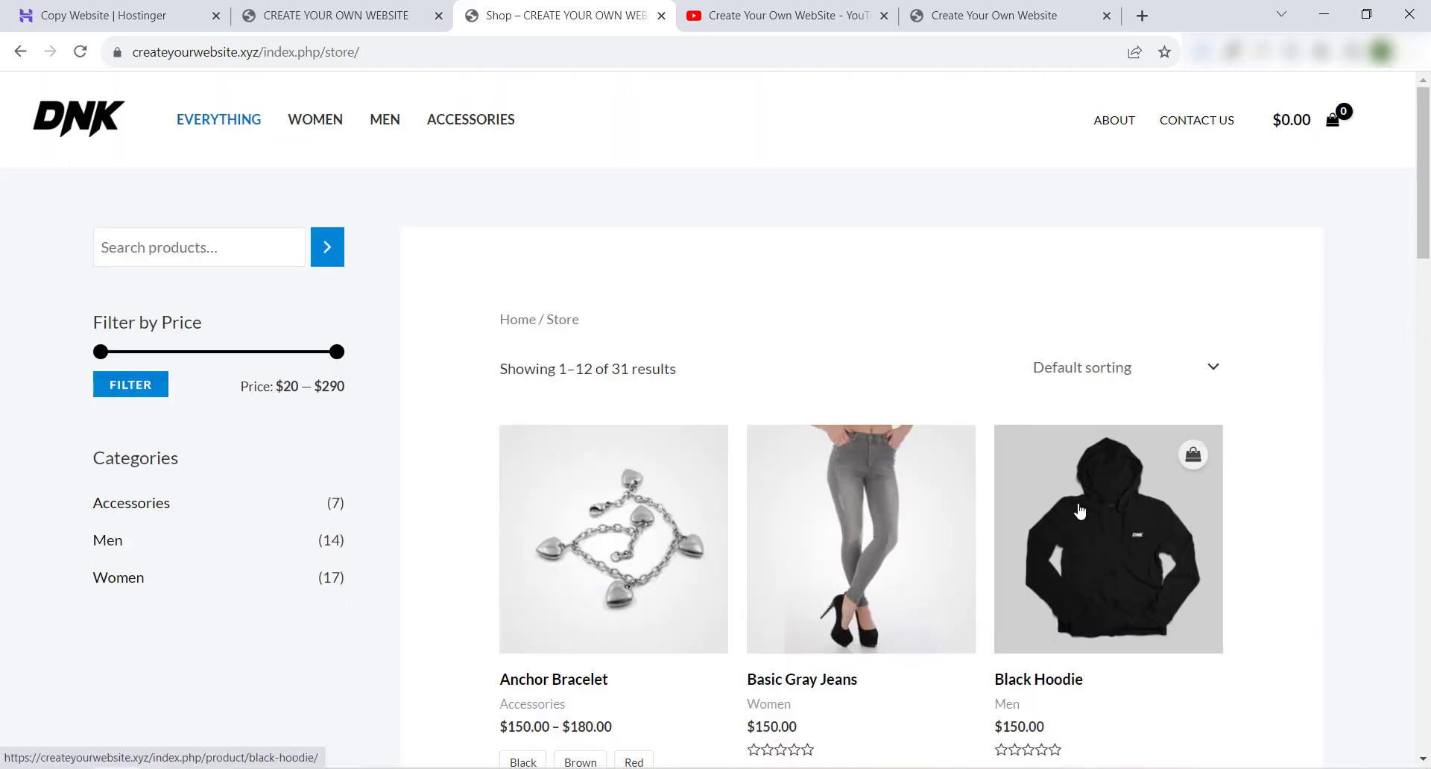
click(1080, 518)
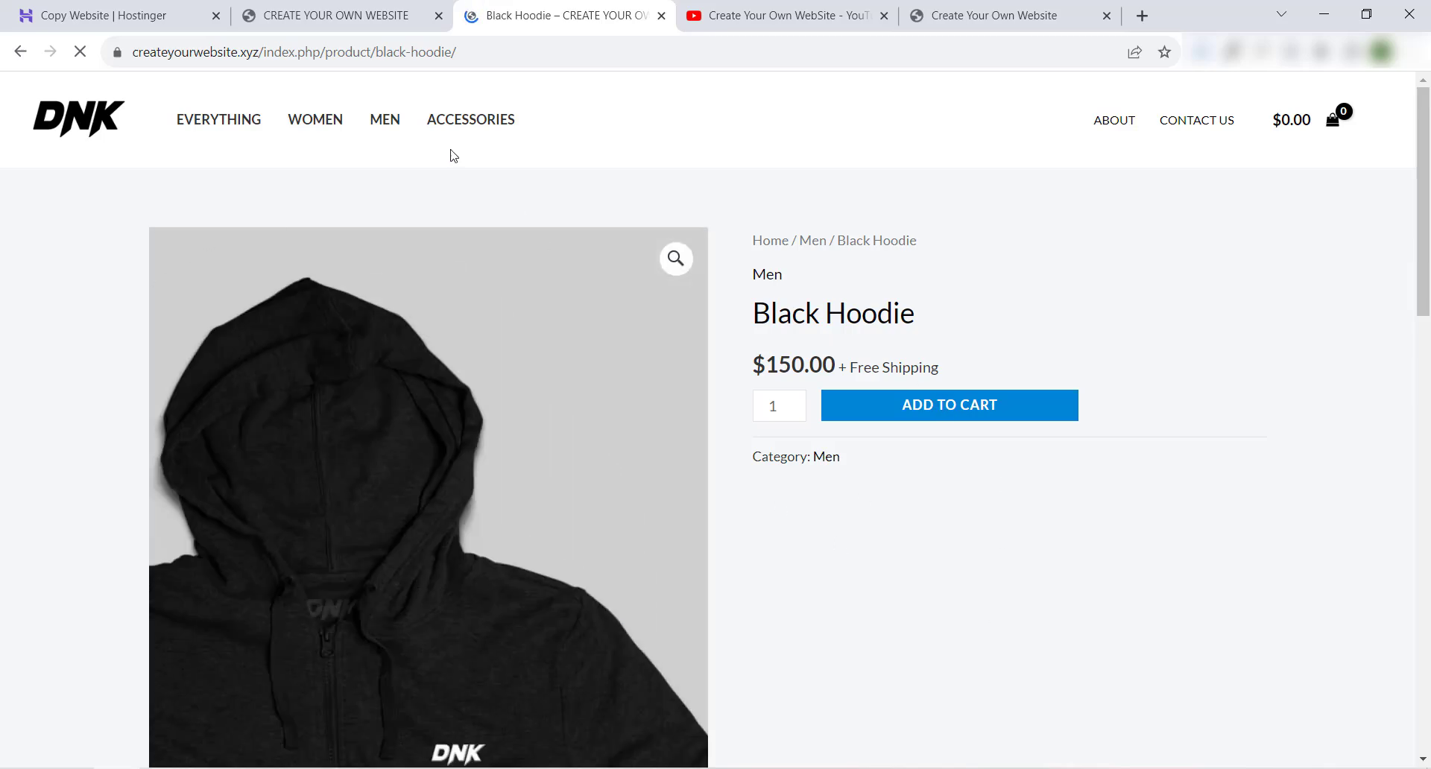
click(342, 15)
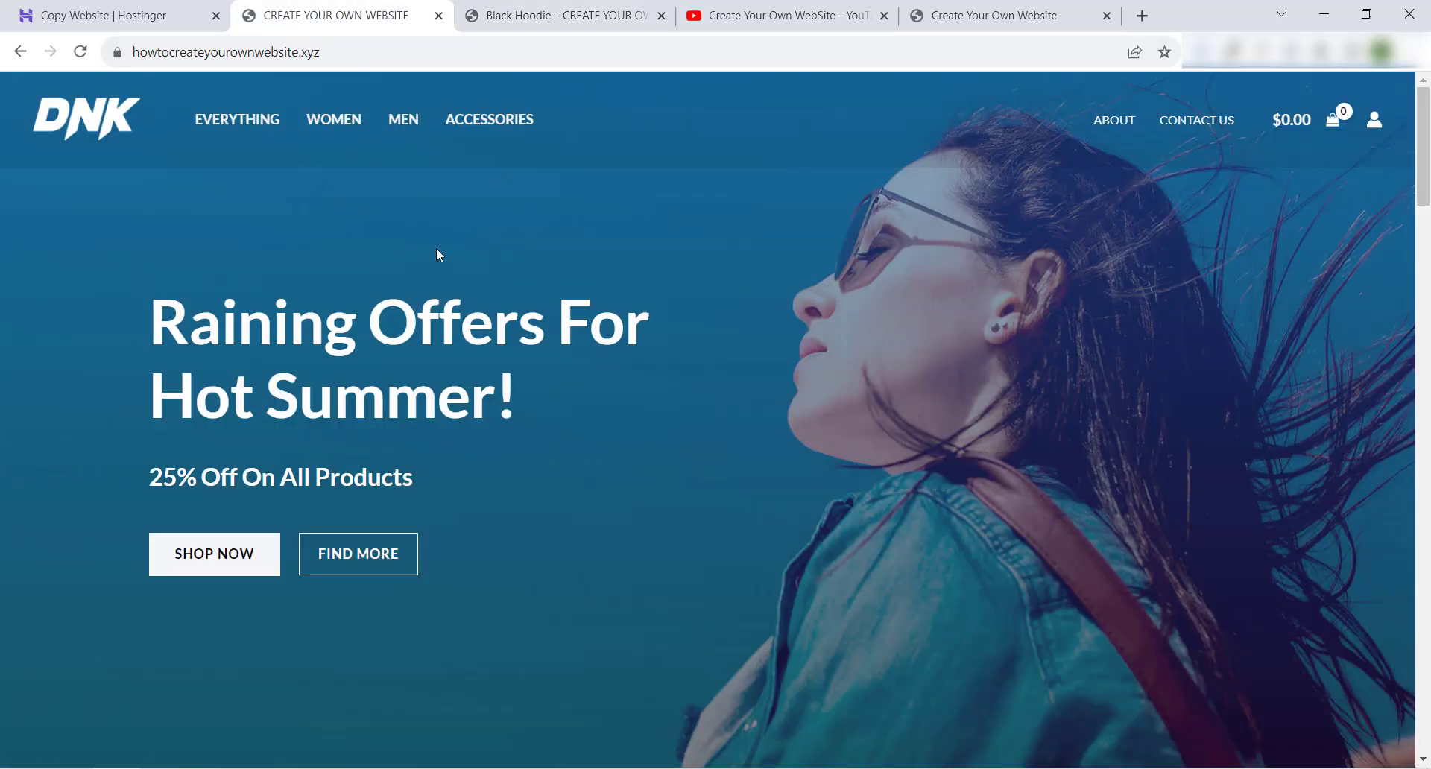
click(119, 18)
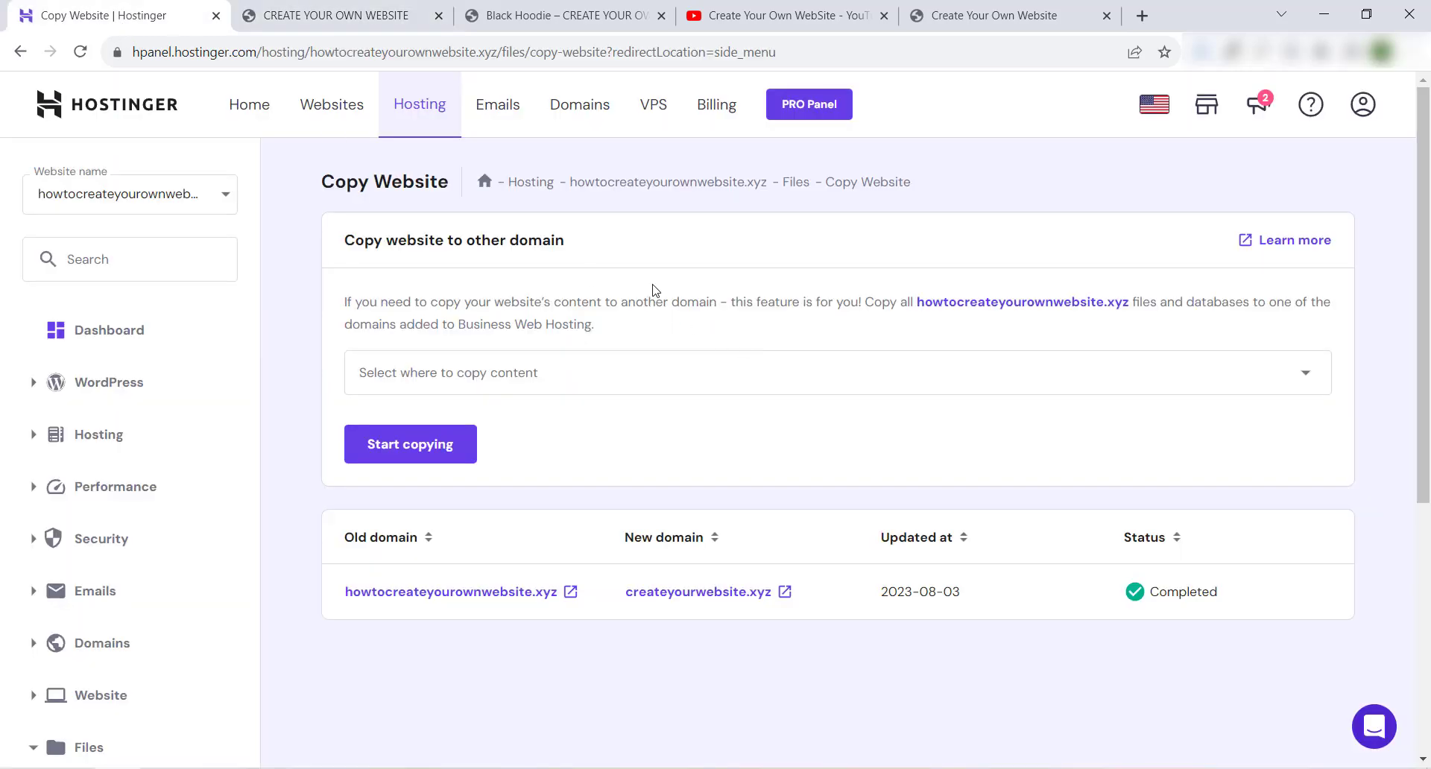